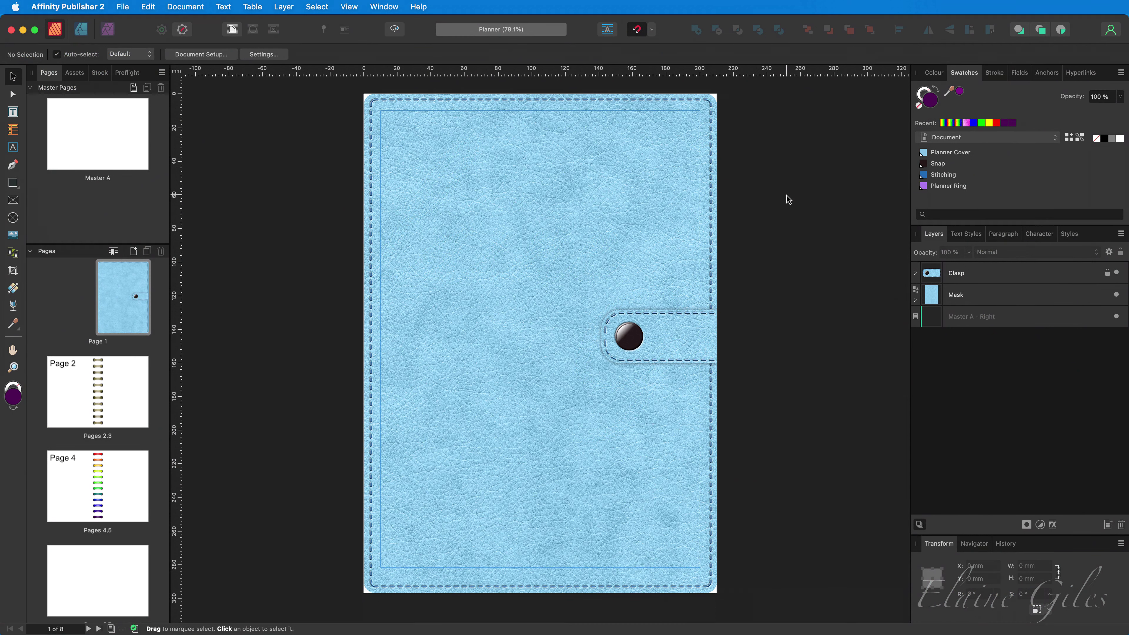
Hide the Clasp layer so the blue cover shows only its stitched border.
click(1115, 273)
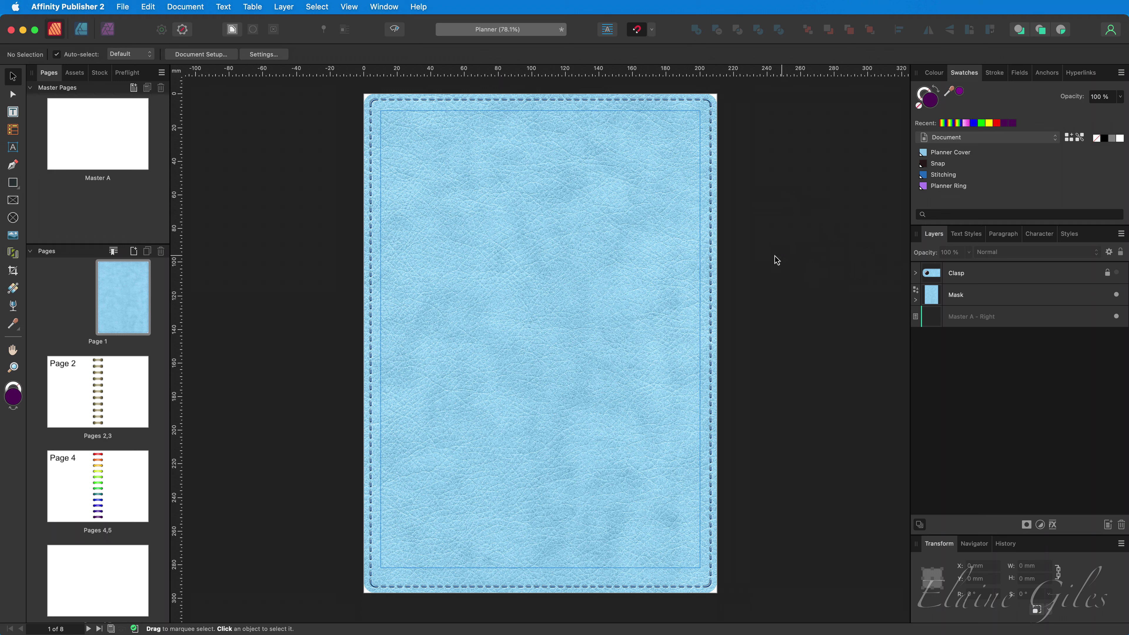
Draw a full-height rectangle on the cover's left and give it a top-to-bottom purple linear gradient.
click(17, 186)
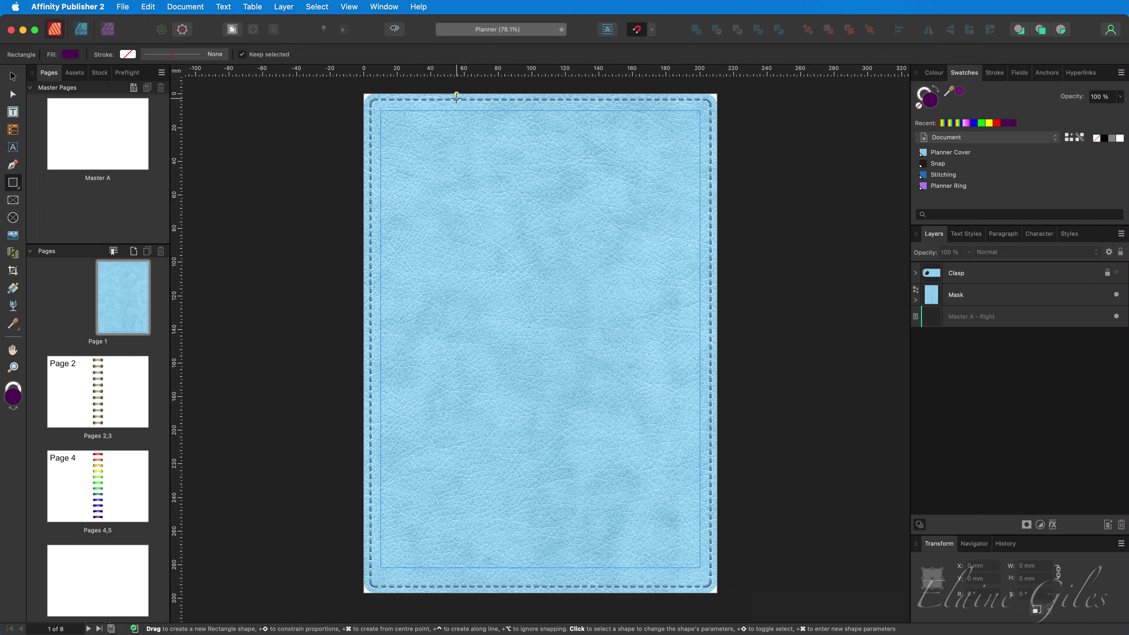
drag(422, 93, 486, 593)
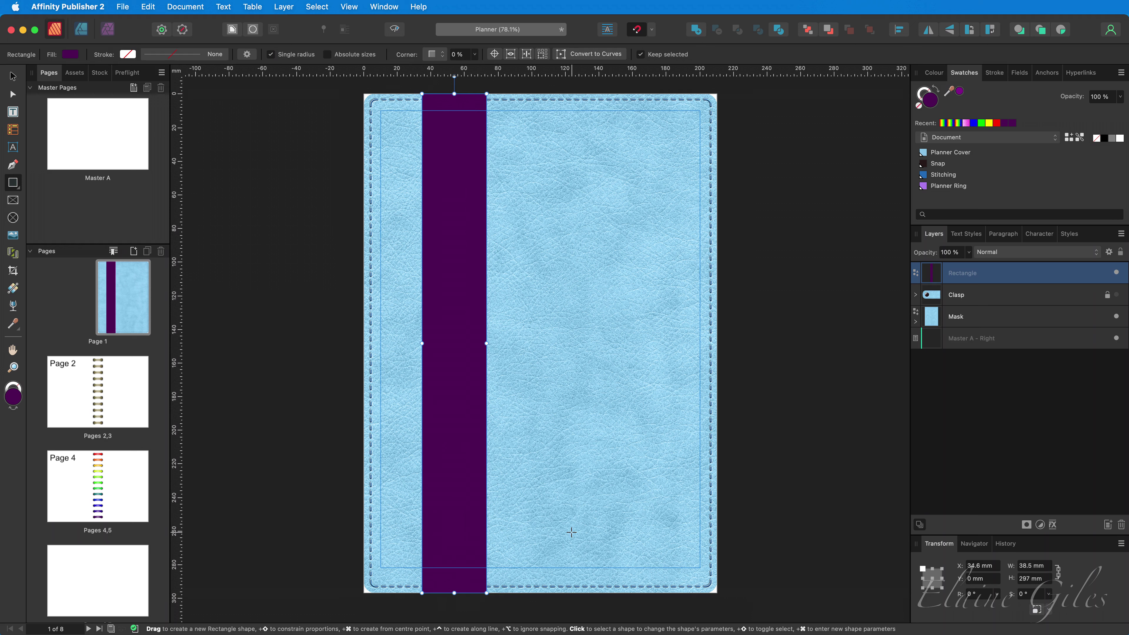
click(13, 288)
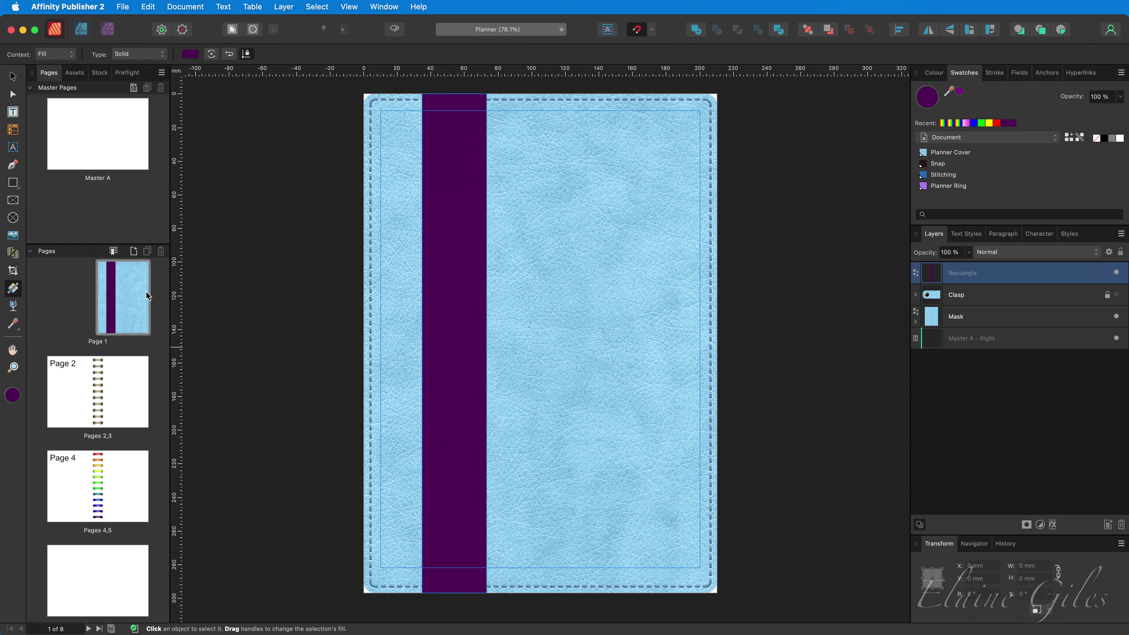
drag(438, 94, 439, 595)
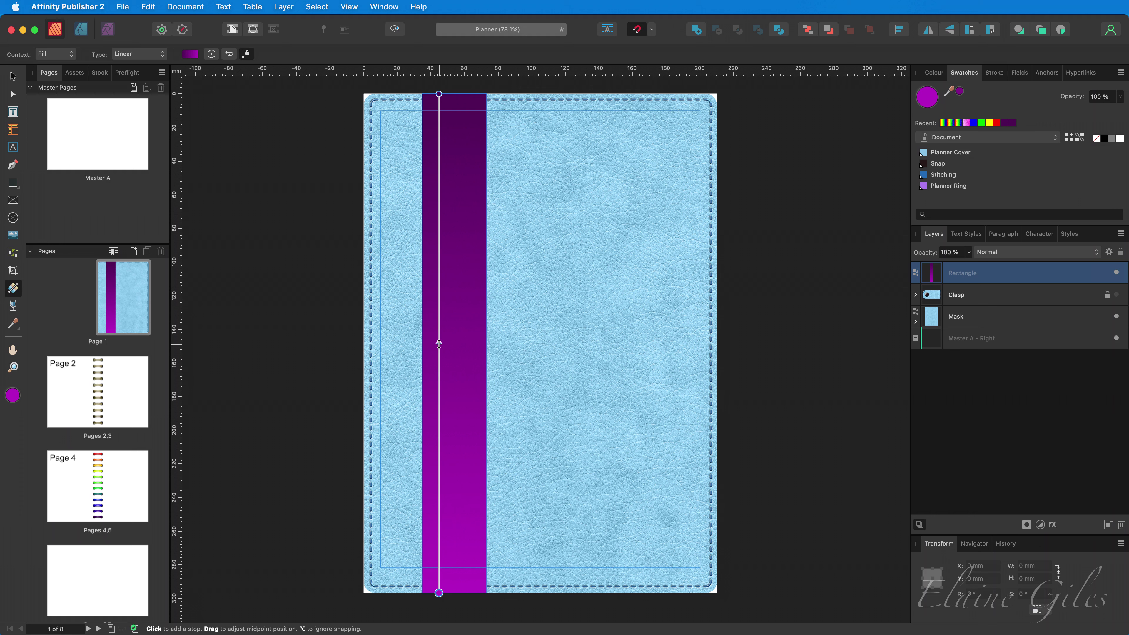
Add fifteen evenly spaced colour stops along the strip's vertical gradient line.
click(438, 344)
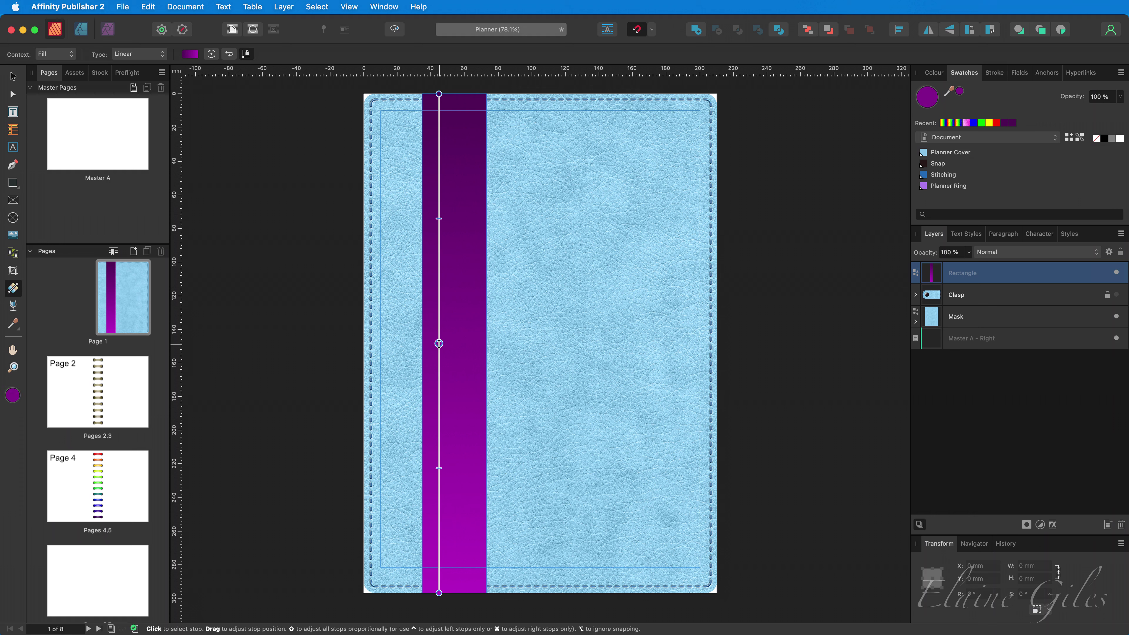
click(438, 467)
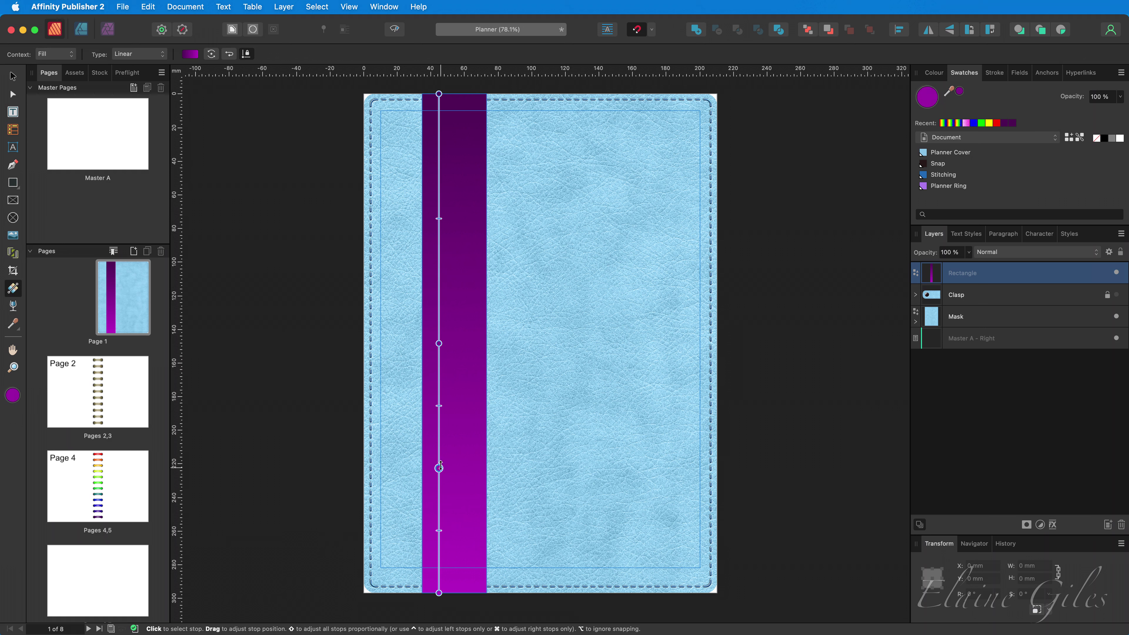
click(438, 218)
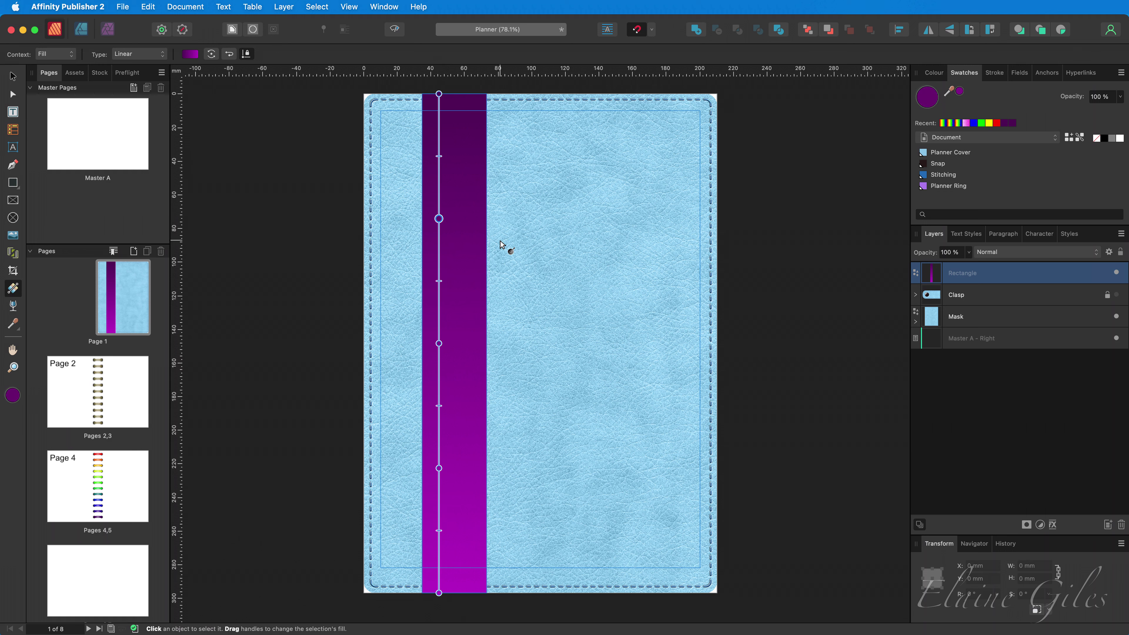
click(439, 156)
click(439, 281)
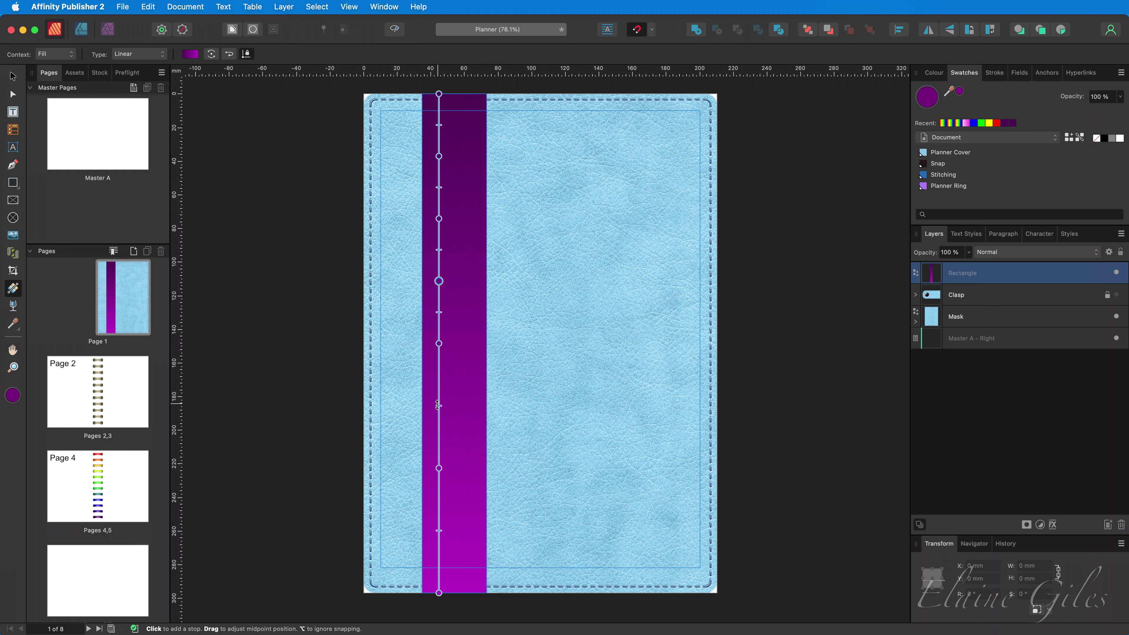
click(438, 405)
click(439, 531)
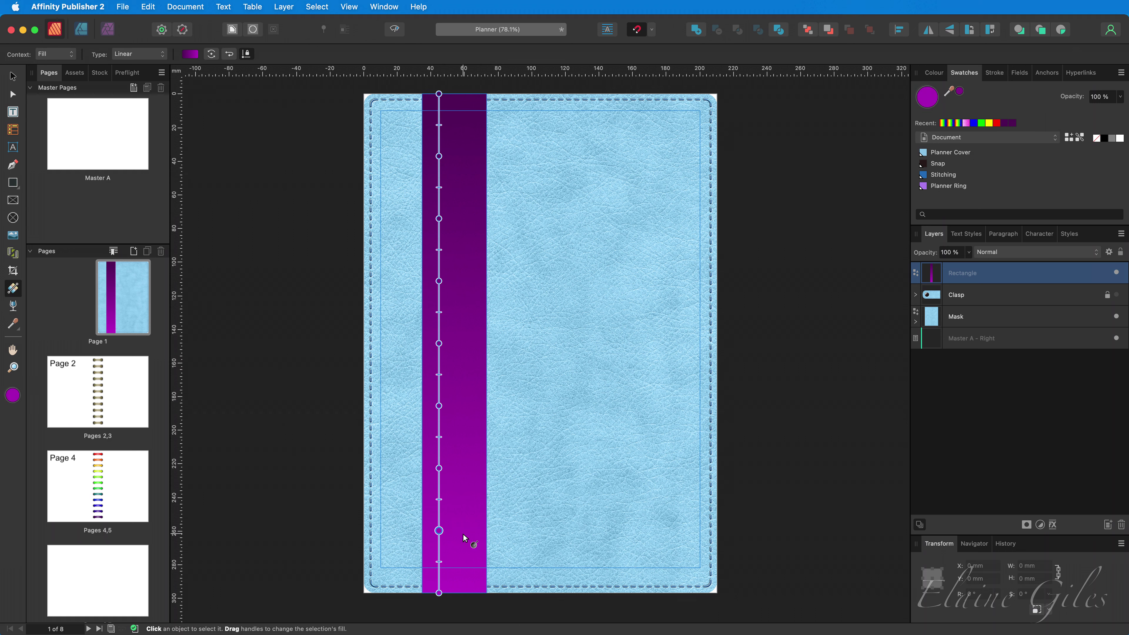
click(440, 562)
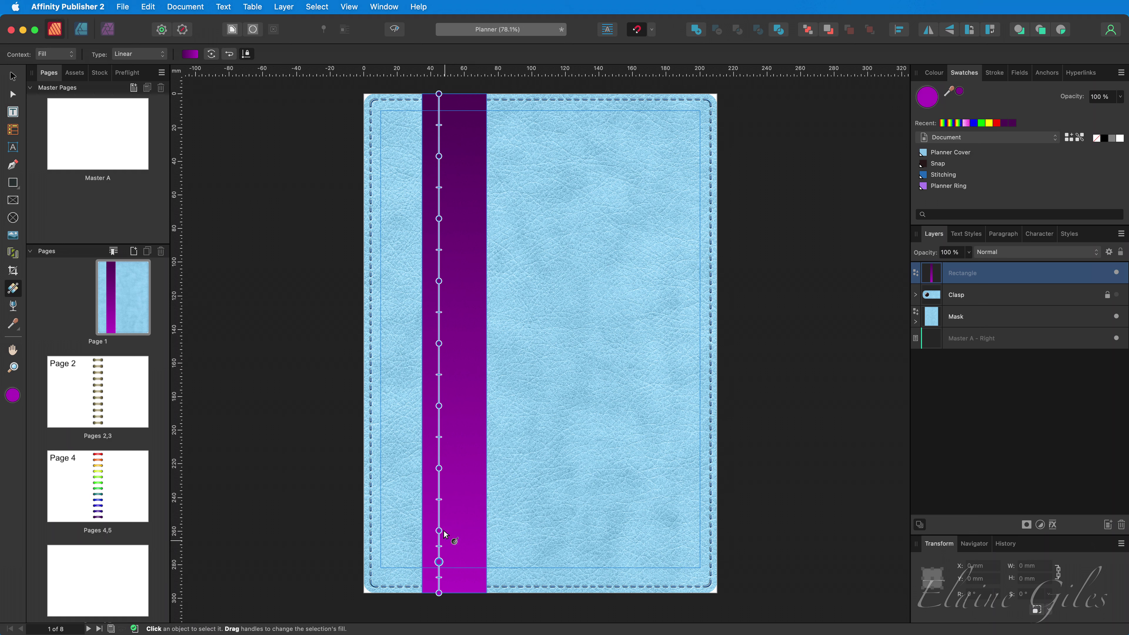
click(439, 500)
click(438, 437)
click(439, 374)
click(439, 311)
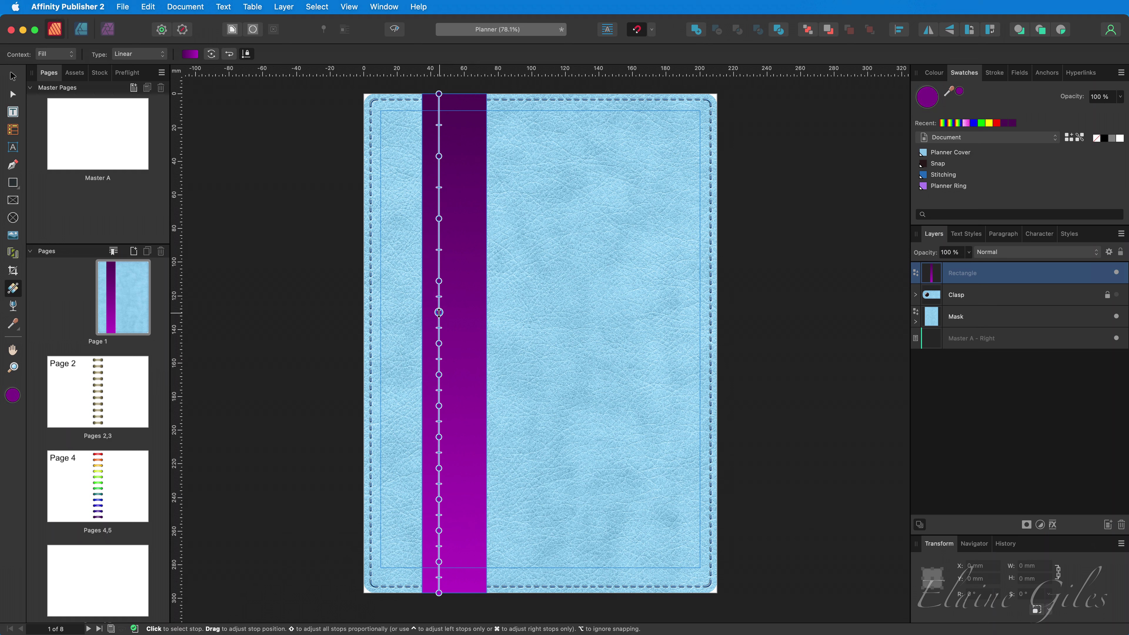
click(439, 249)
click(438, 187)
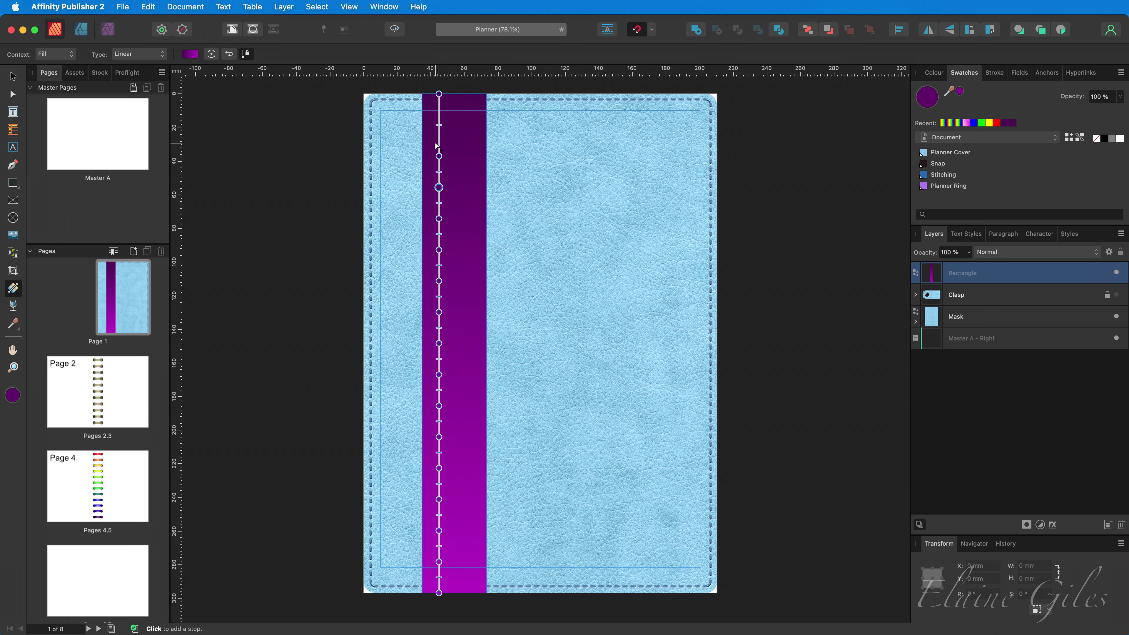
click(438, 125)
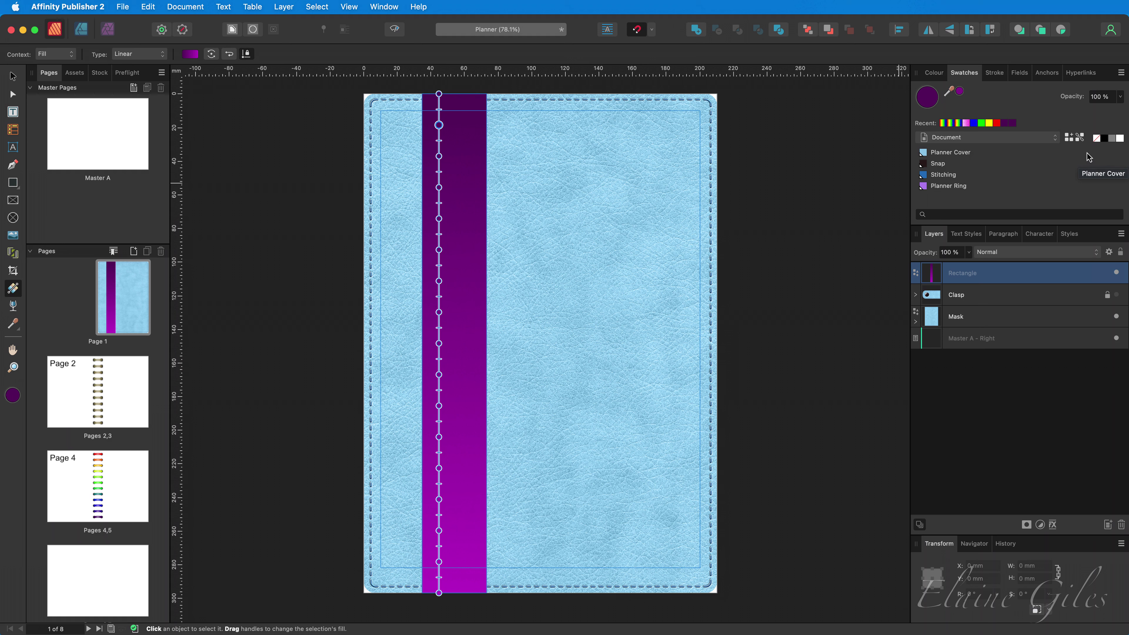
Add the strip's dark purple to the Document swatches as a global colour named 'Dark'.
click(1080, 138)
right_click(950, 197)
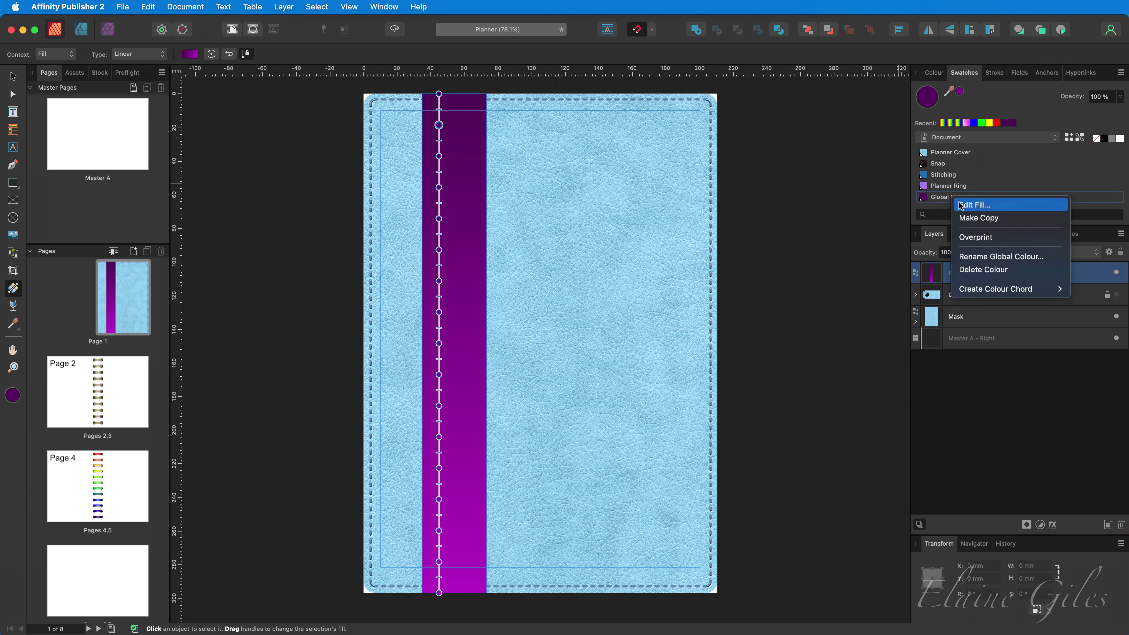
click(970, 256)
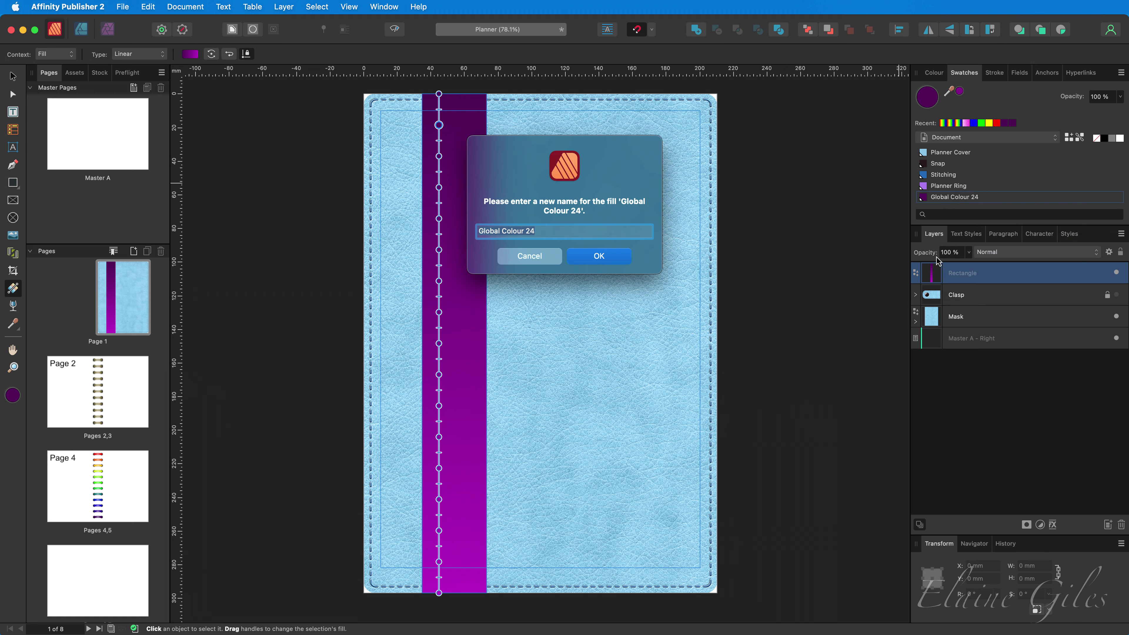
text(Dark)
key(Return)
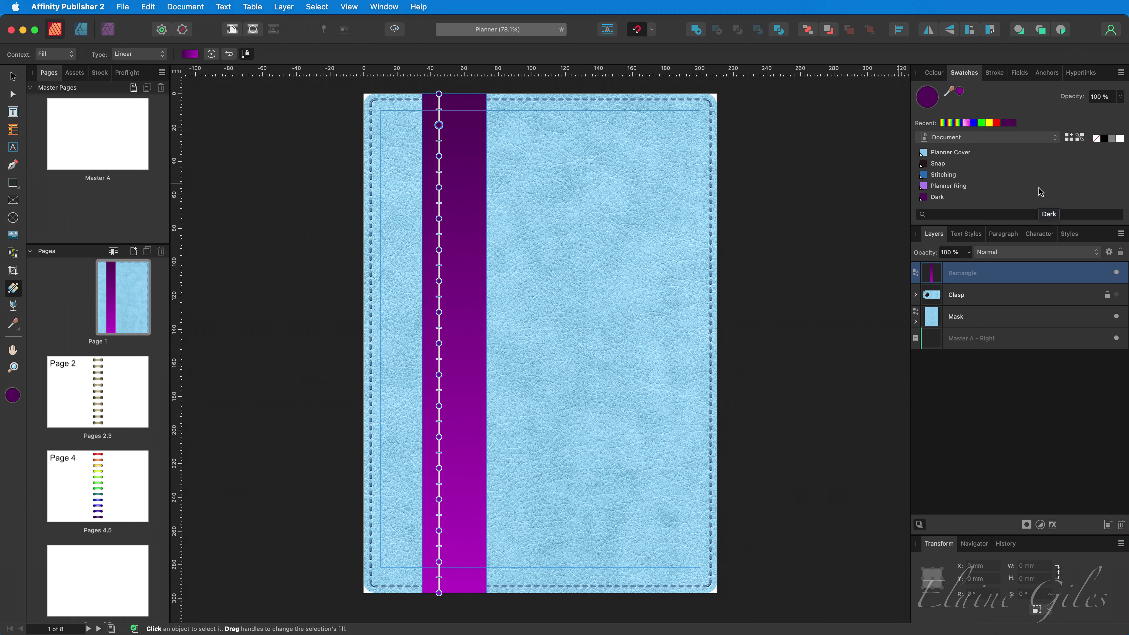
Create a global colour named 'Light' in bright purple B230CD.
click(1121, 73)
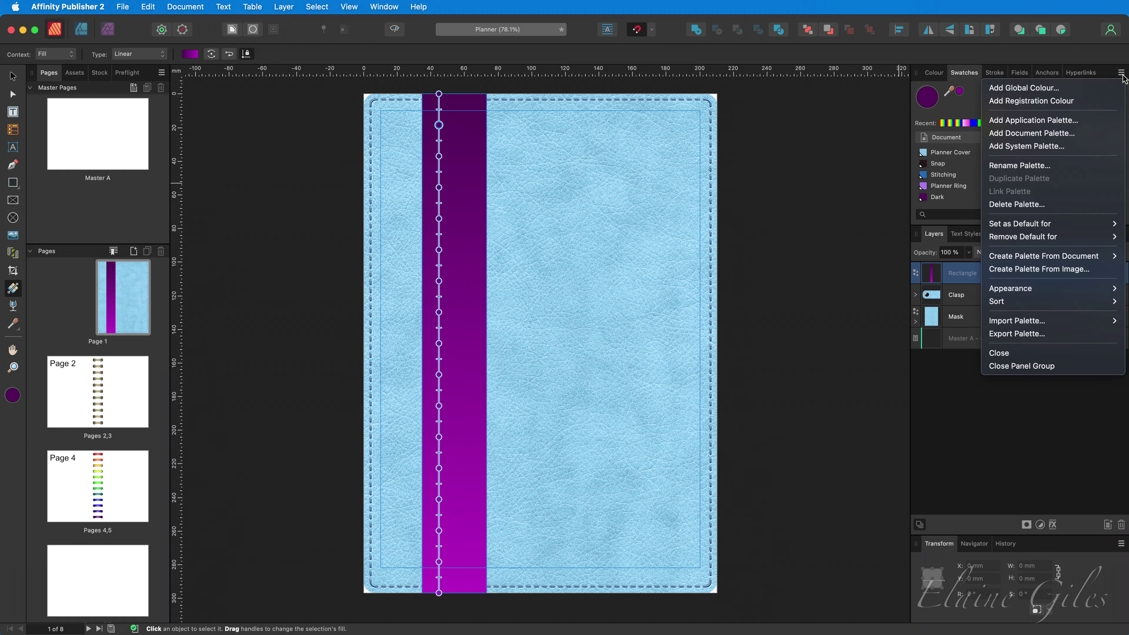
click(1023, 88)
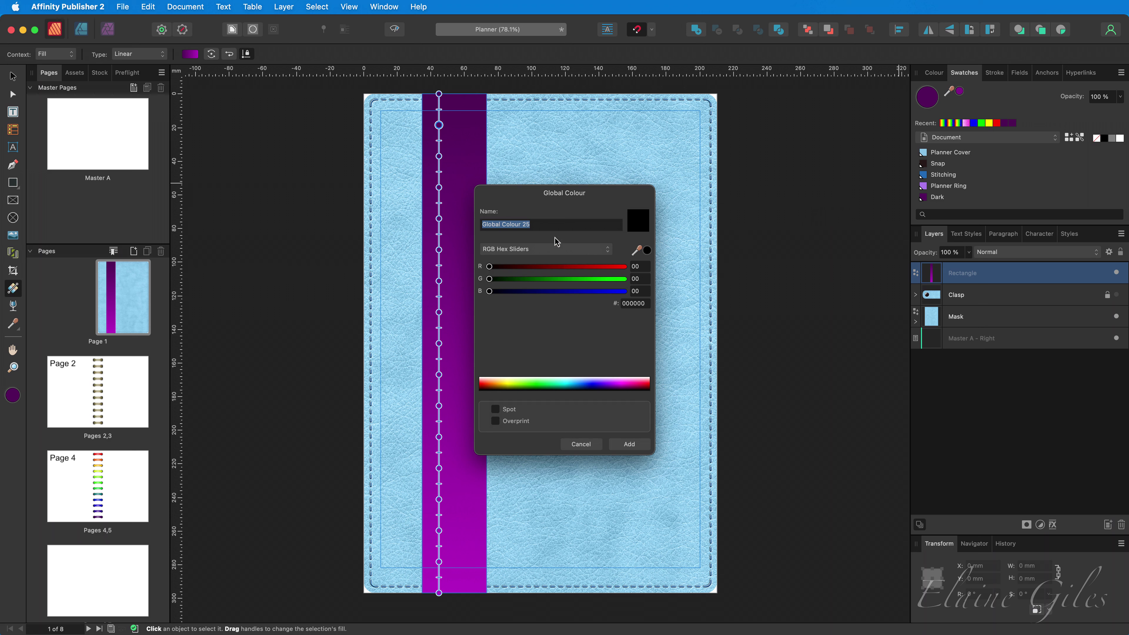
text(Light)
drag(552, 267, 582, 267)
drag(489, 292, 514, 282)
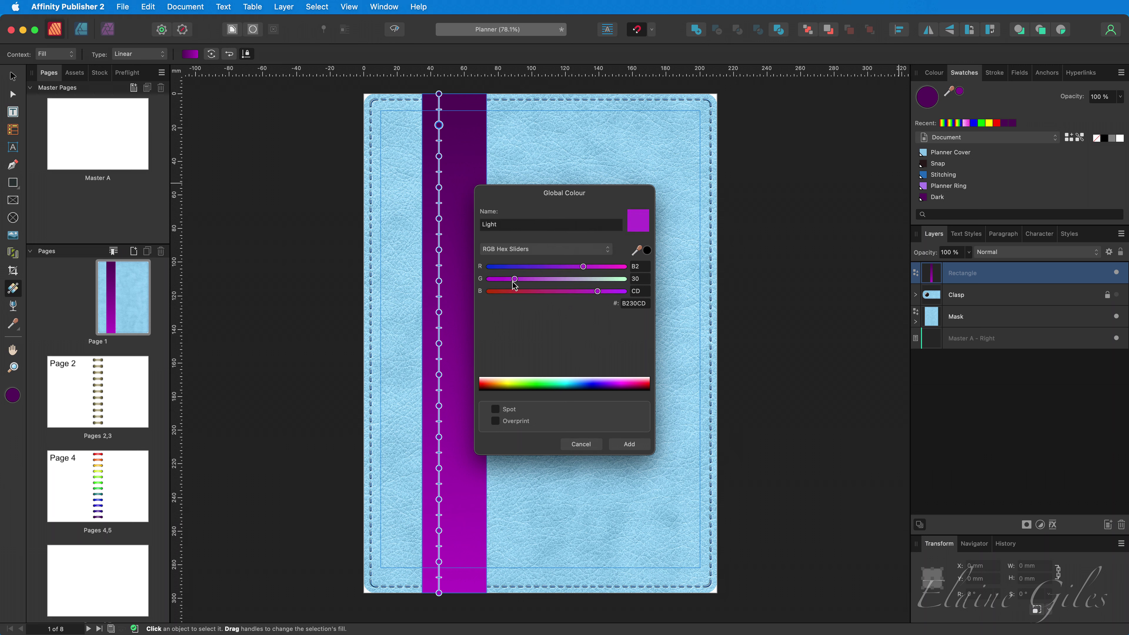
click(631, 444)
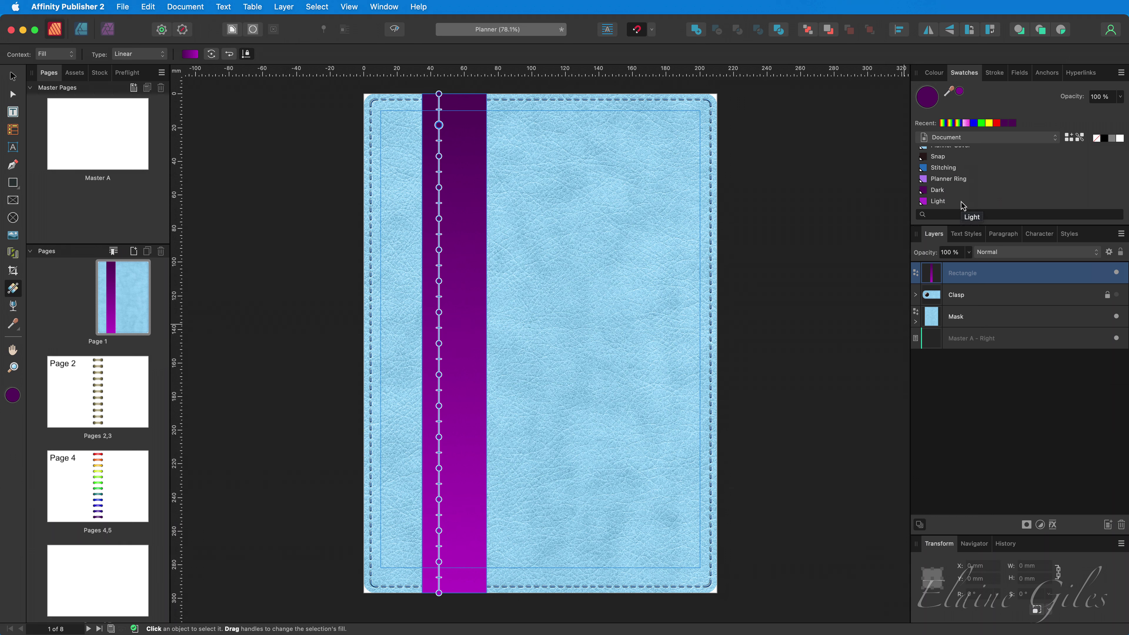
Colour every other gradient stop, from the top end to the bottom end, Dark purple.
click(439, 94)
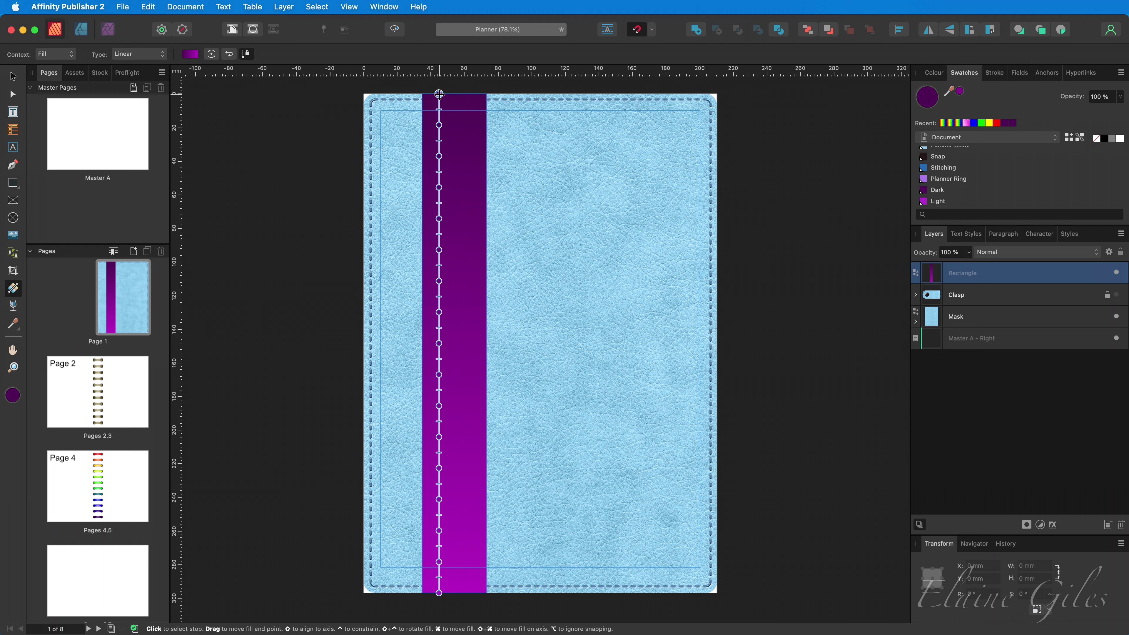
click(939, 190)
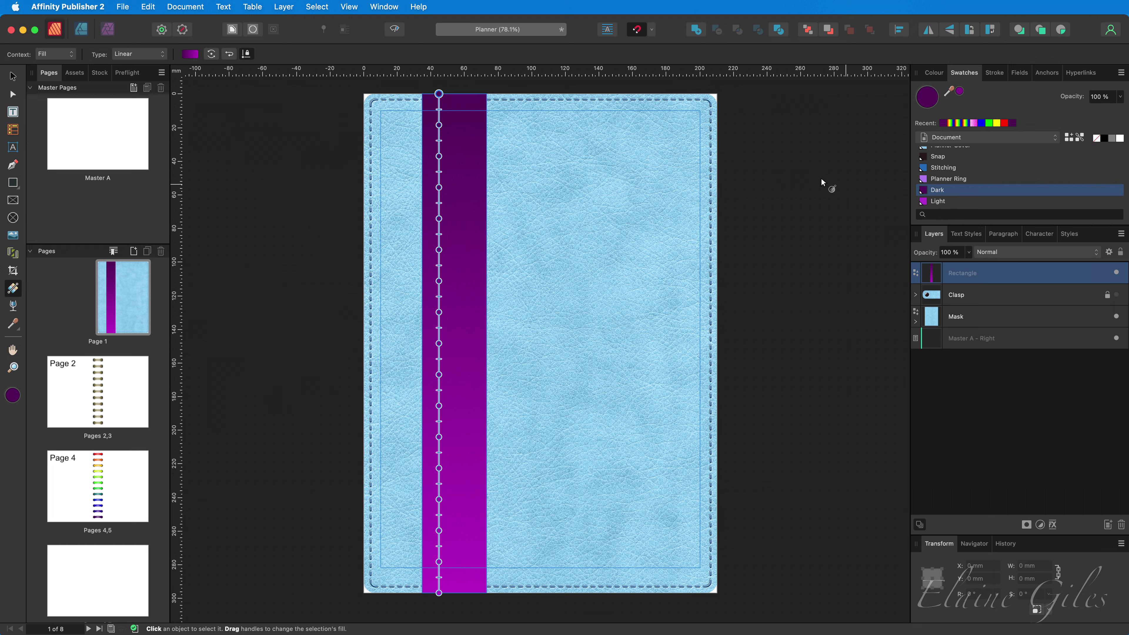
click(439, 156)
click(937, 192)
click(437, 218)
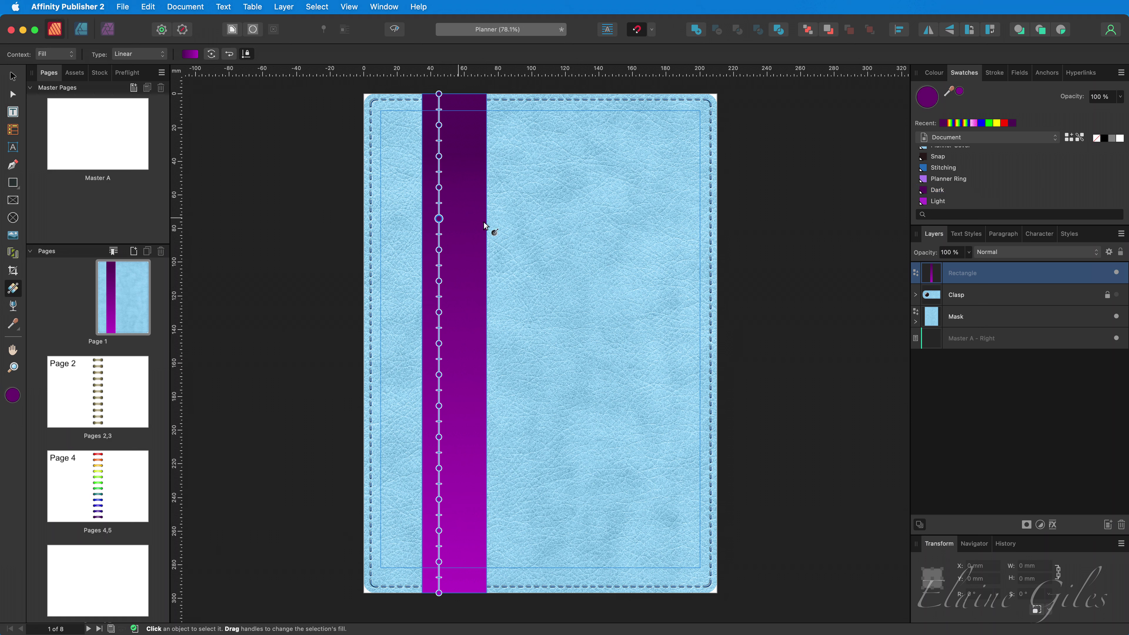
click(939, 196)
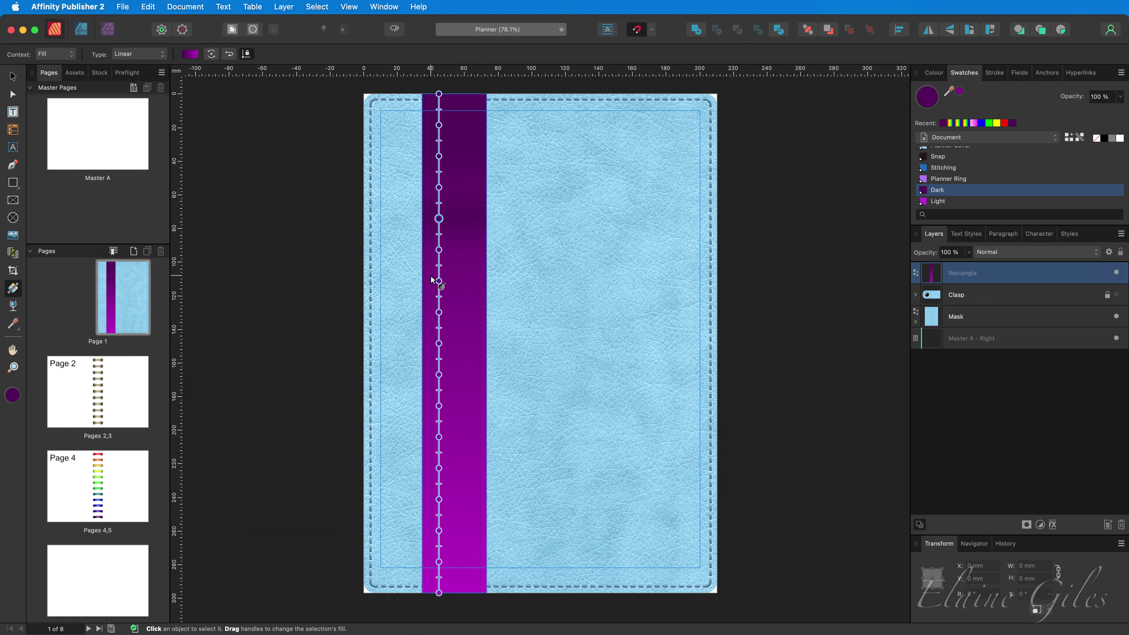
click(438, 280)
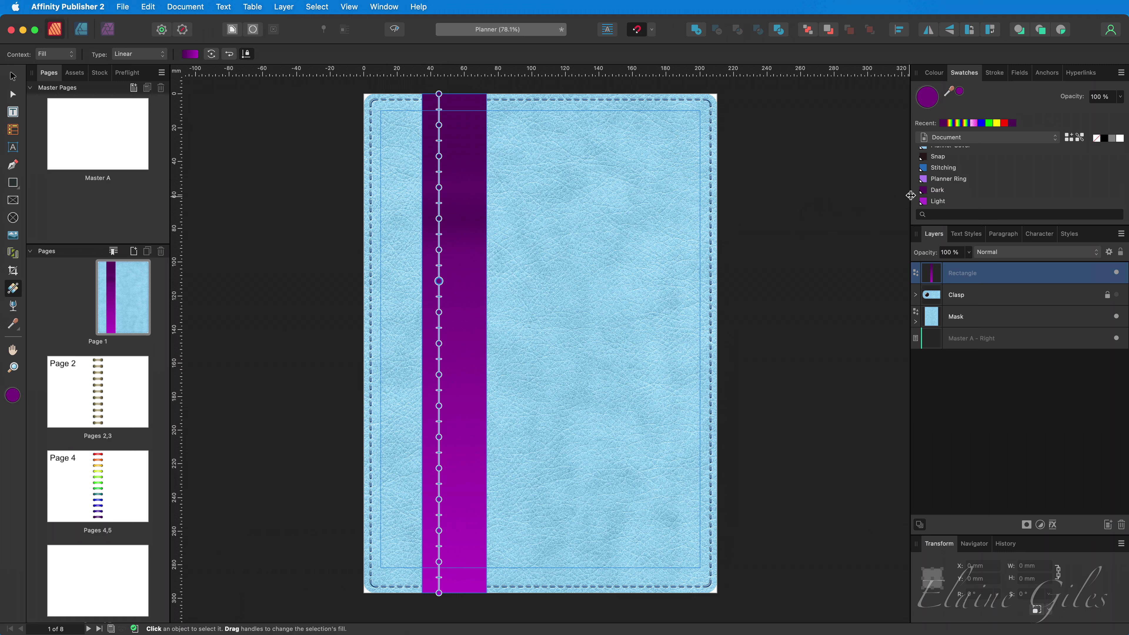
click(938, 190)
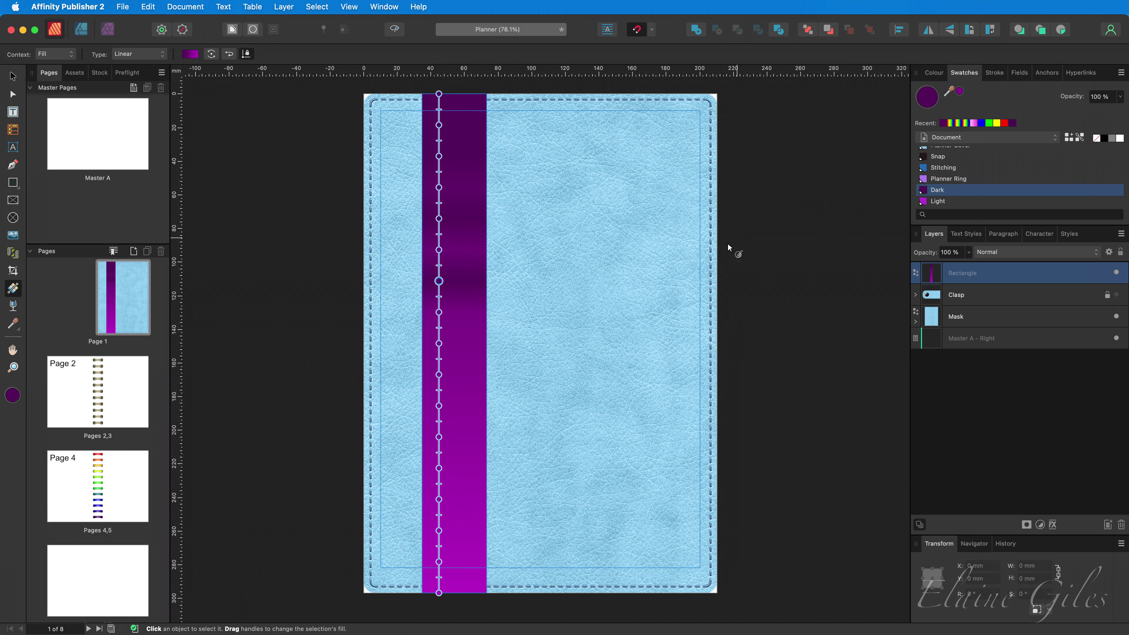
click(438, 342)
click(940, 191)
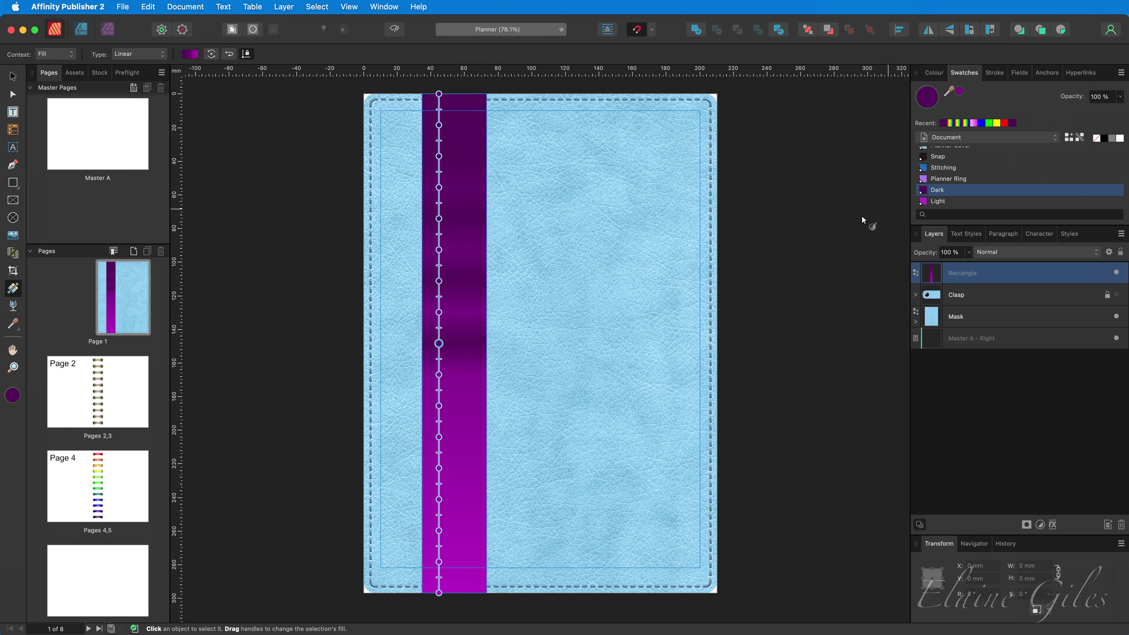
click(439, 405)
click(935, 201)
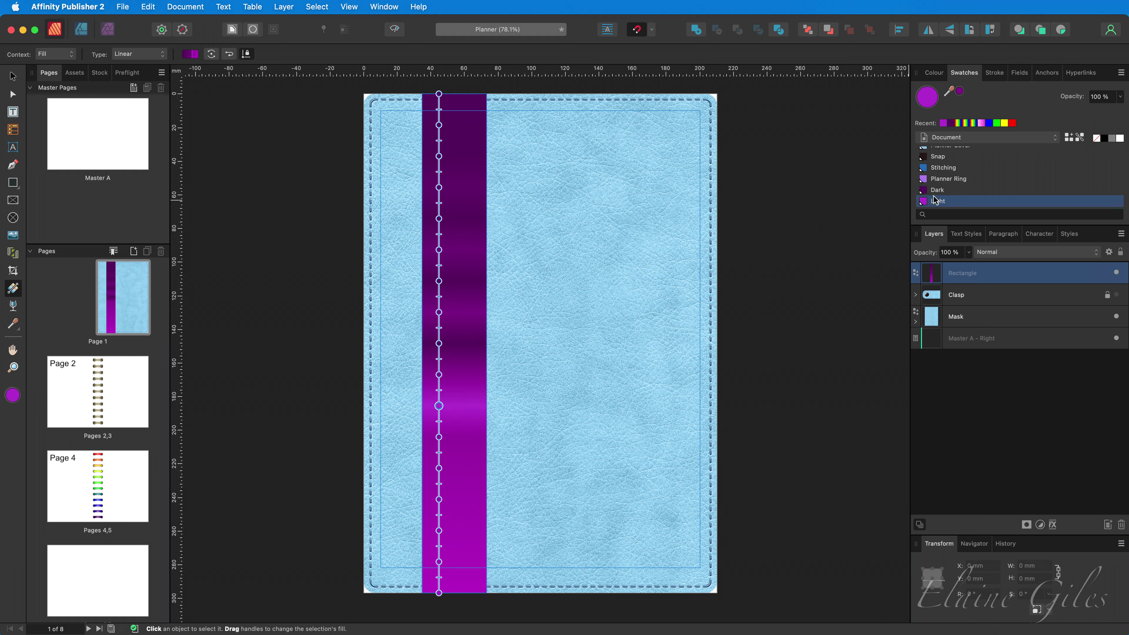
click(935, 189)
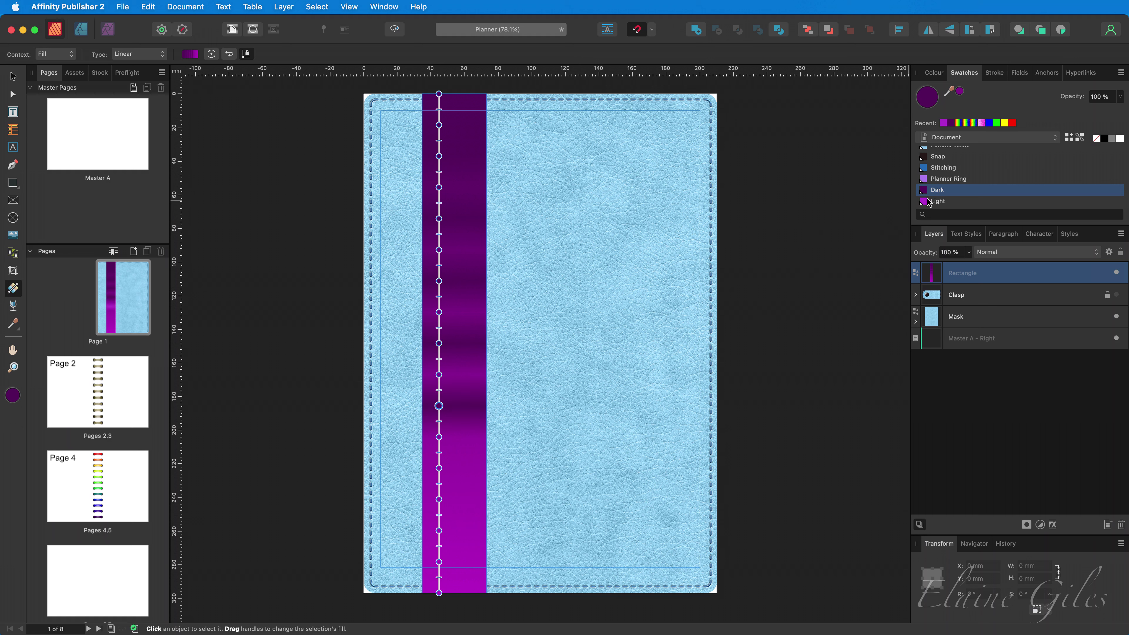
click(440, 468)
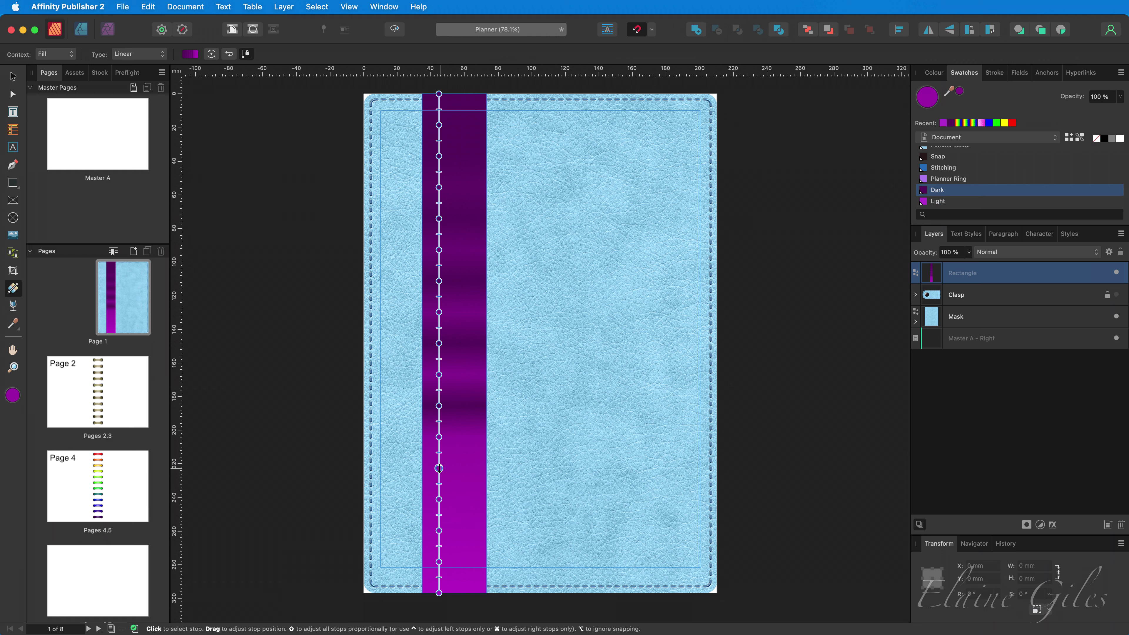
click(937, 190)
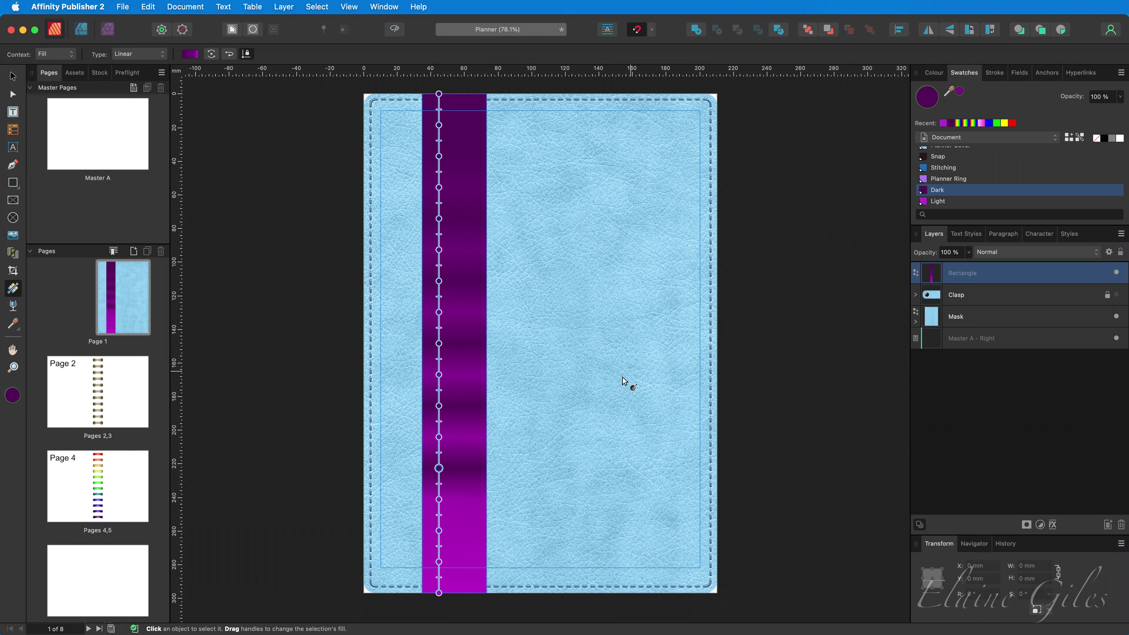
click(438, 529)
click(941, 191)
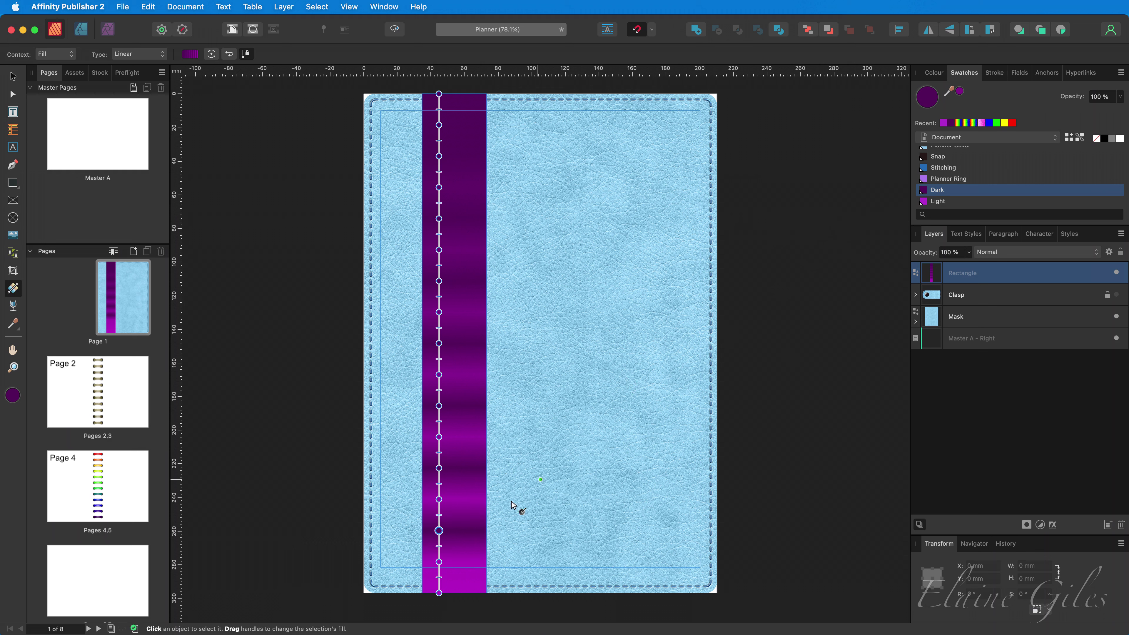
click(439, 592)
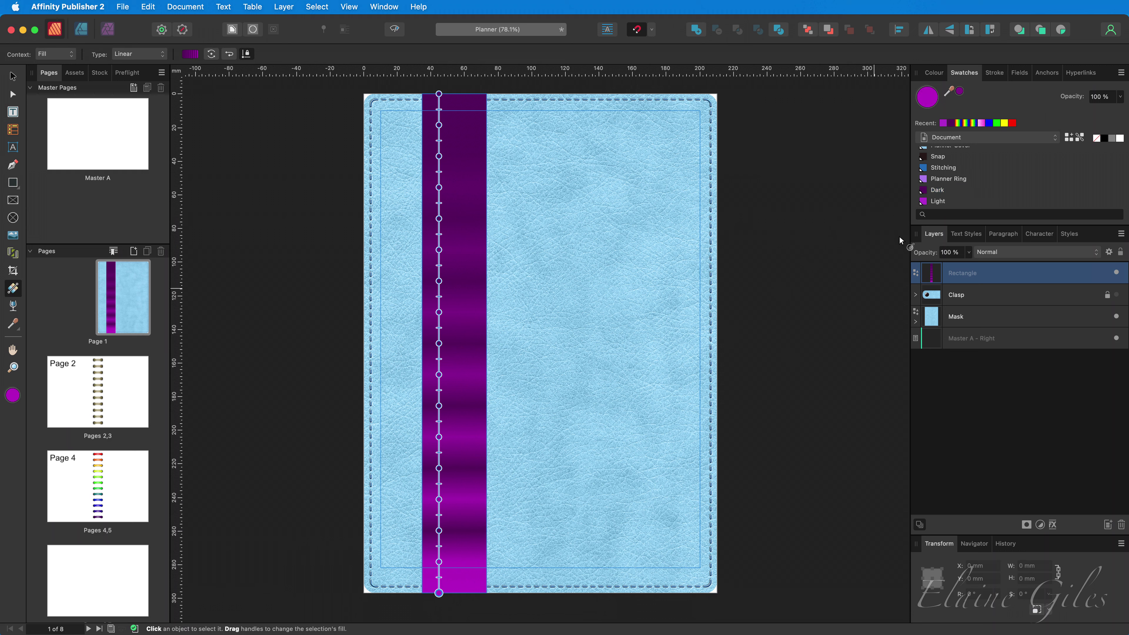
click(941, 191)
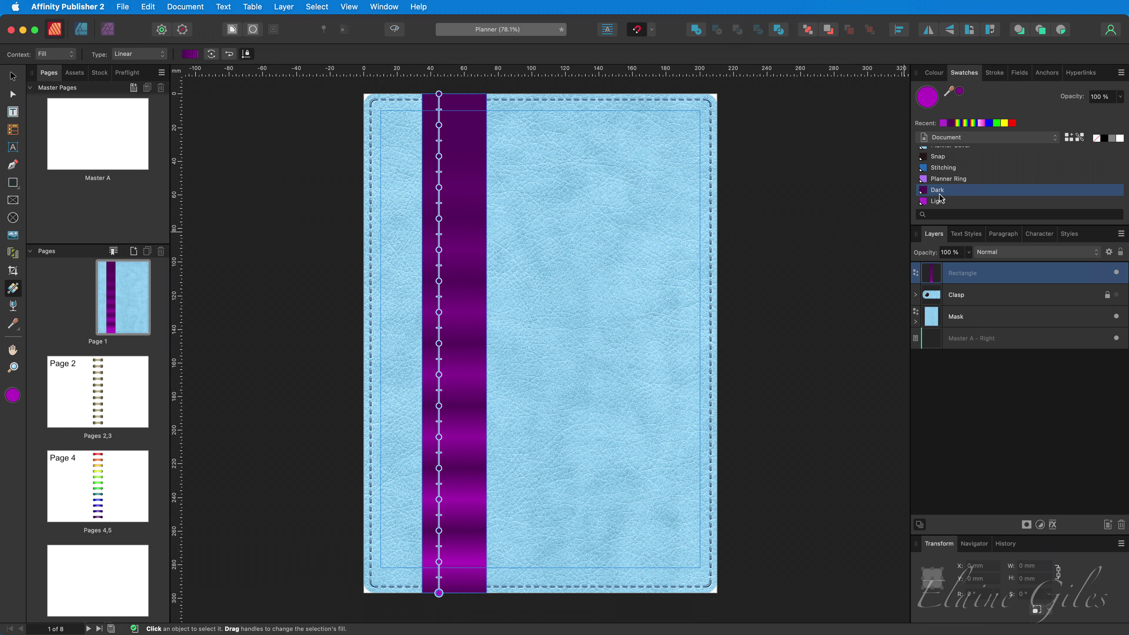
Colour the eight in-between gradient stops Light purple to create ribbed bands.
click(439, 125)
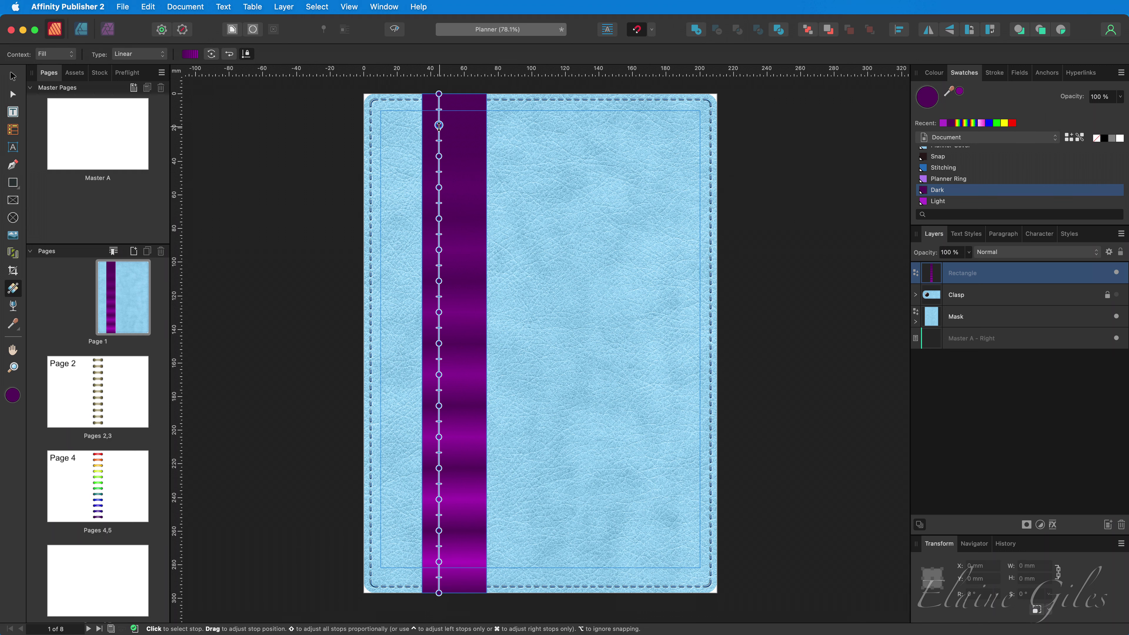
click(936, 202)
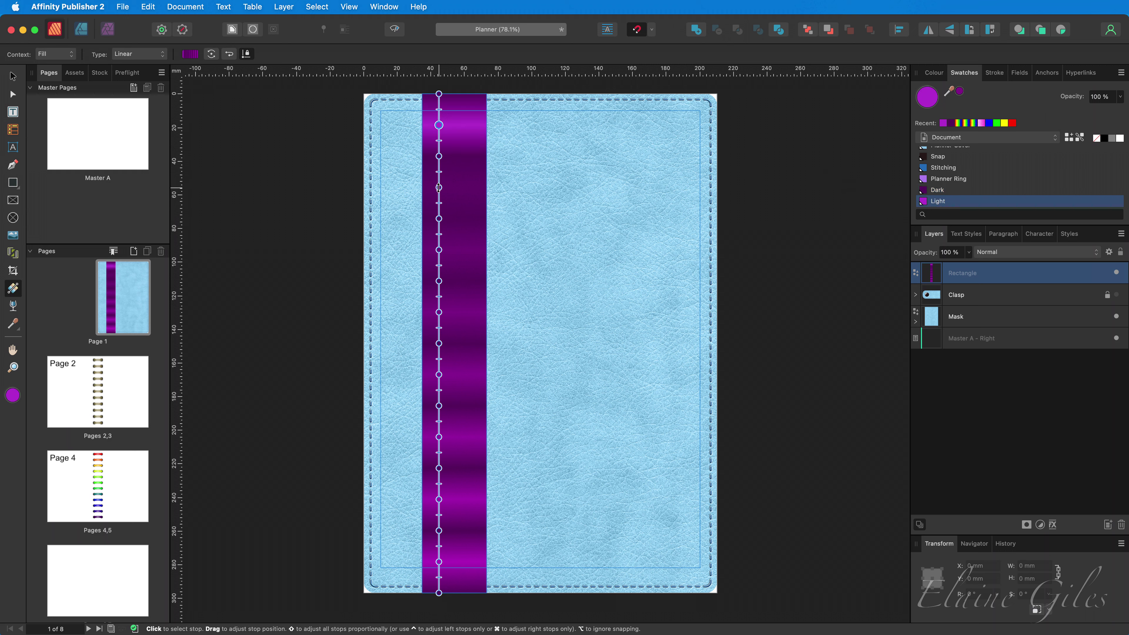
click(438, 187)
click(919, 203)
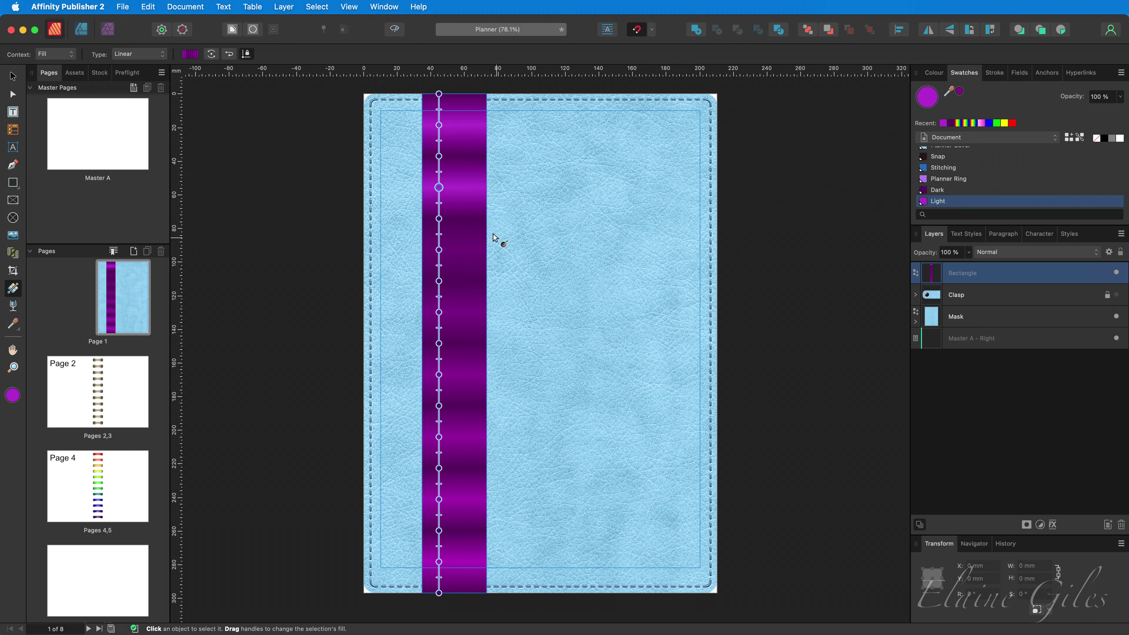
click(439, 250)
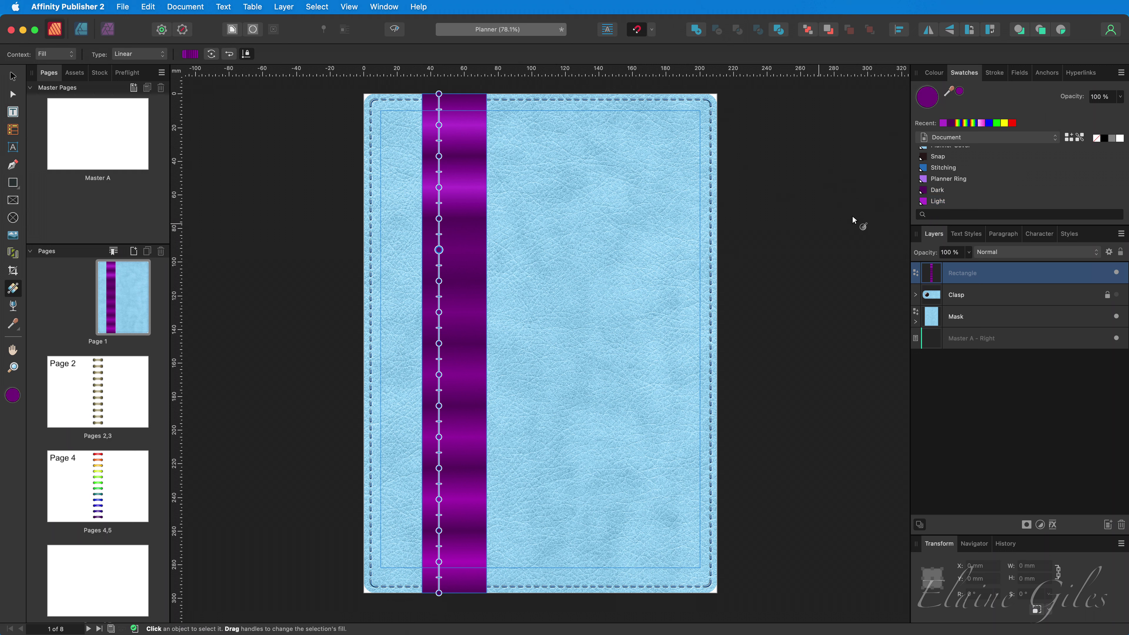
click(932, 204)
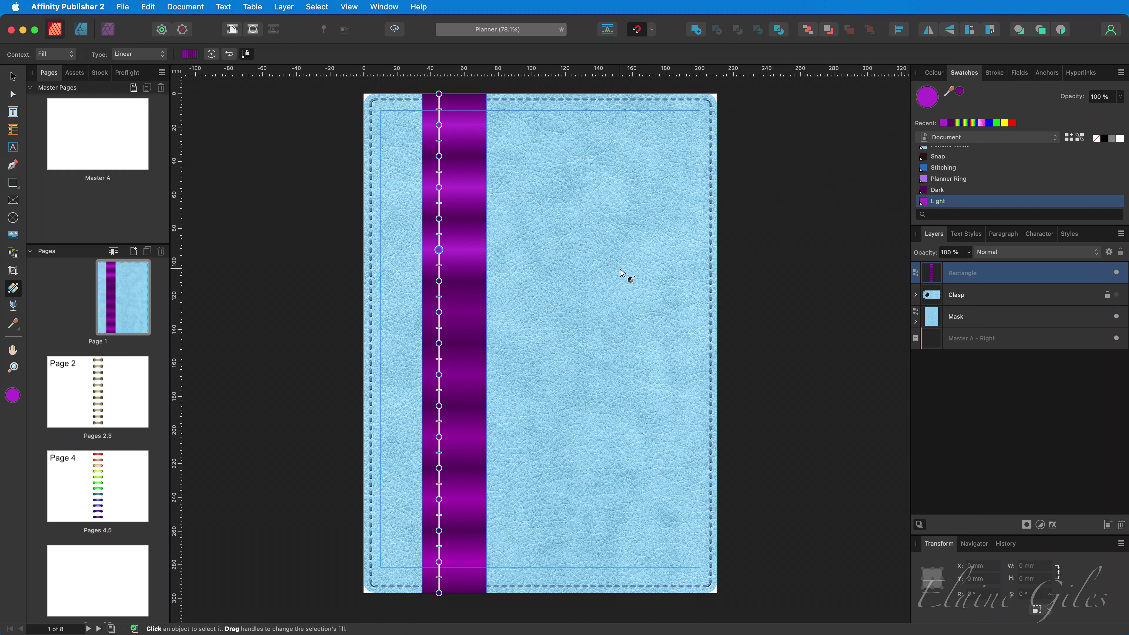
click(439, 312)
click(932, 202)
click(439, 375)
click(931, 202)
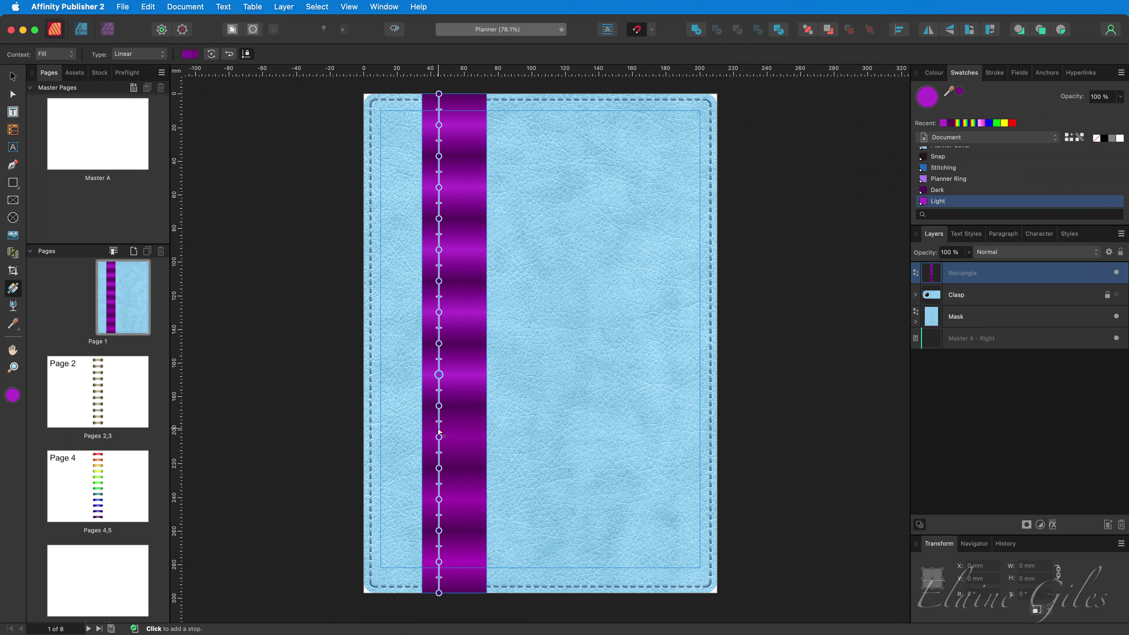
click(439, 436)
click(931, 202)
click(439, 498)
click(931, 202)
click(438, 561)
click(931, 202)
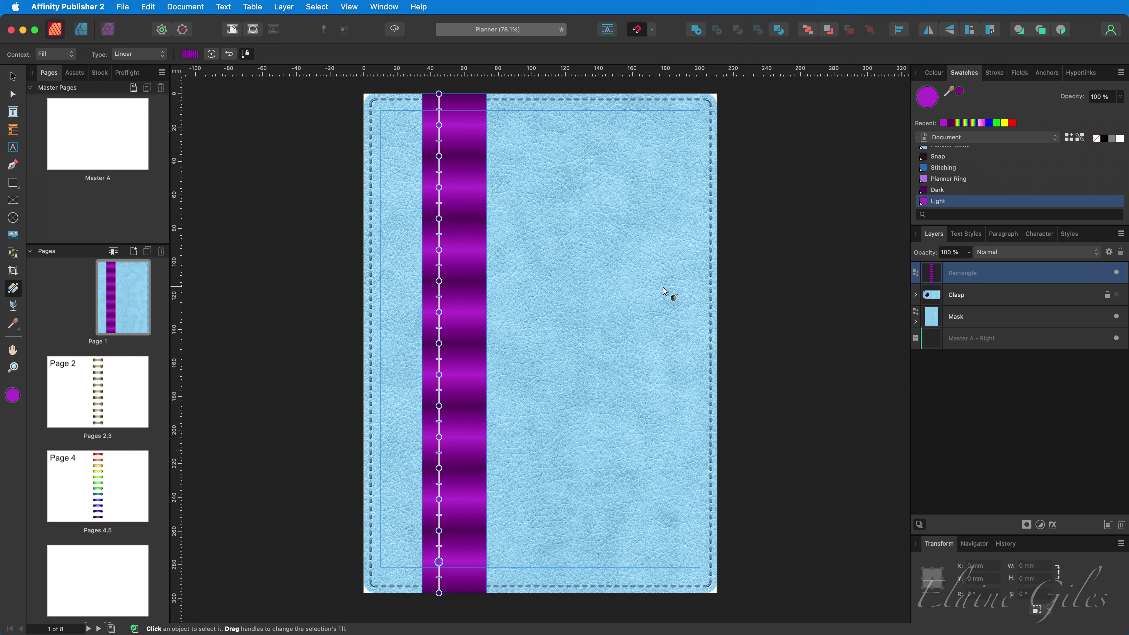
Save the banded gradient as fill swatch 'Elastic - Purple' and hide the original Rectangle strip.
key(v)
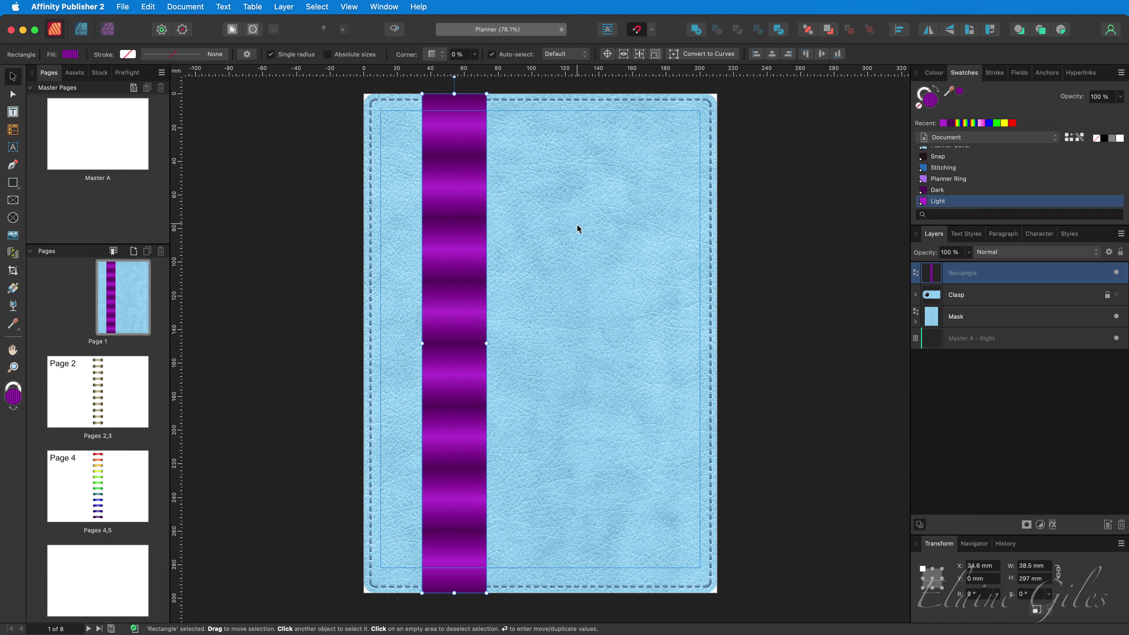
click(1069, 139)
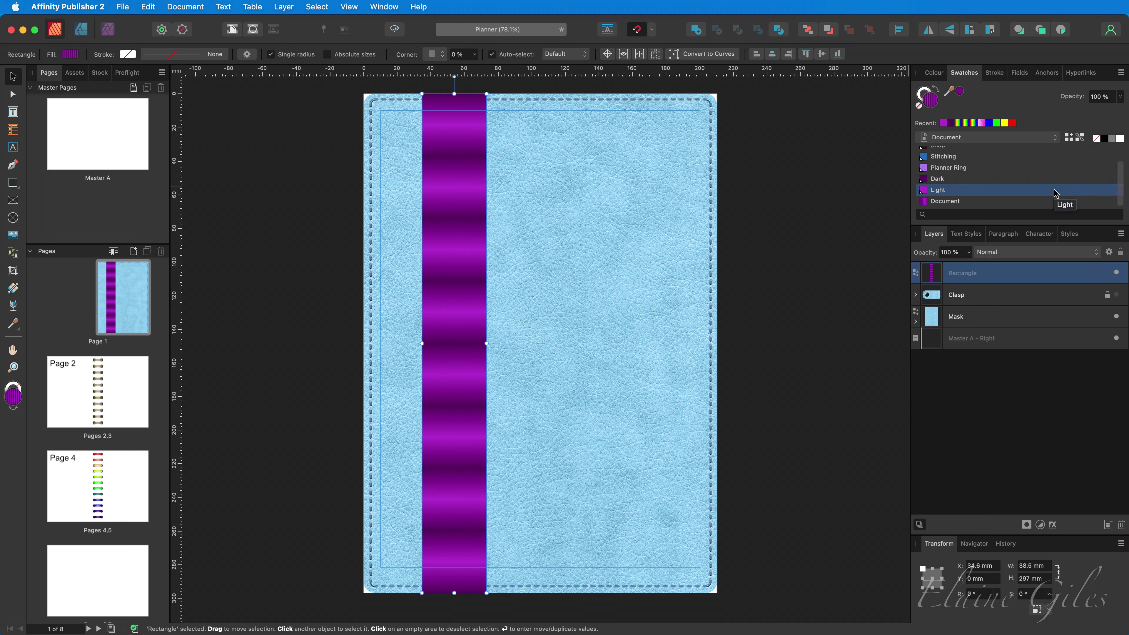
right_click(954, 209)
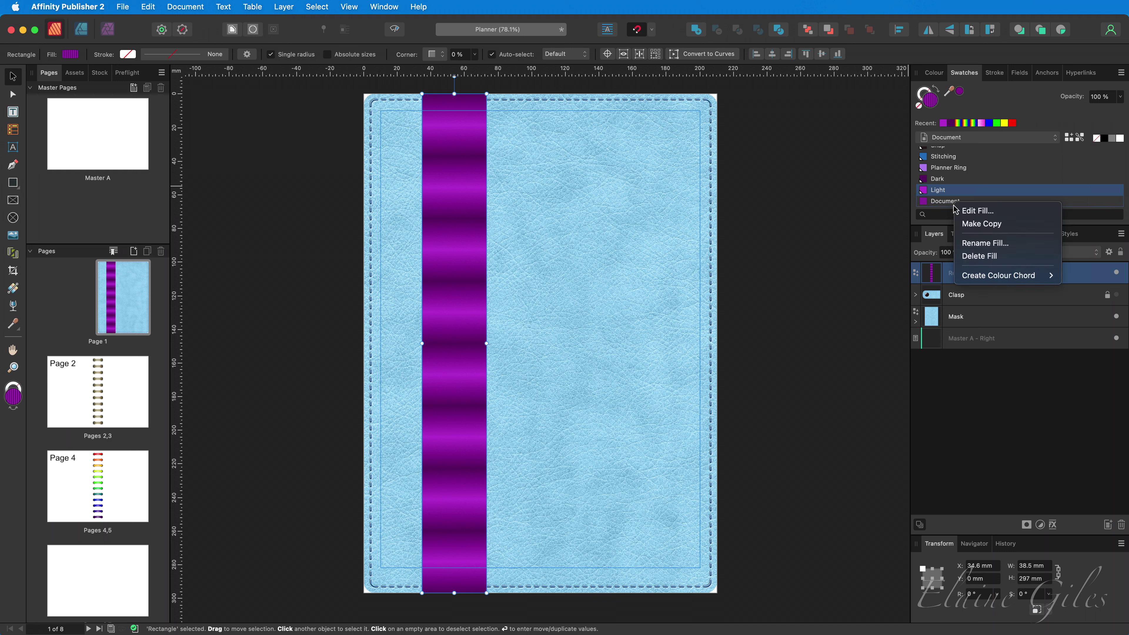
click(981, 244)
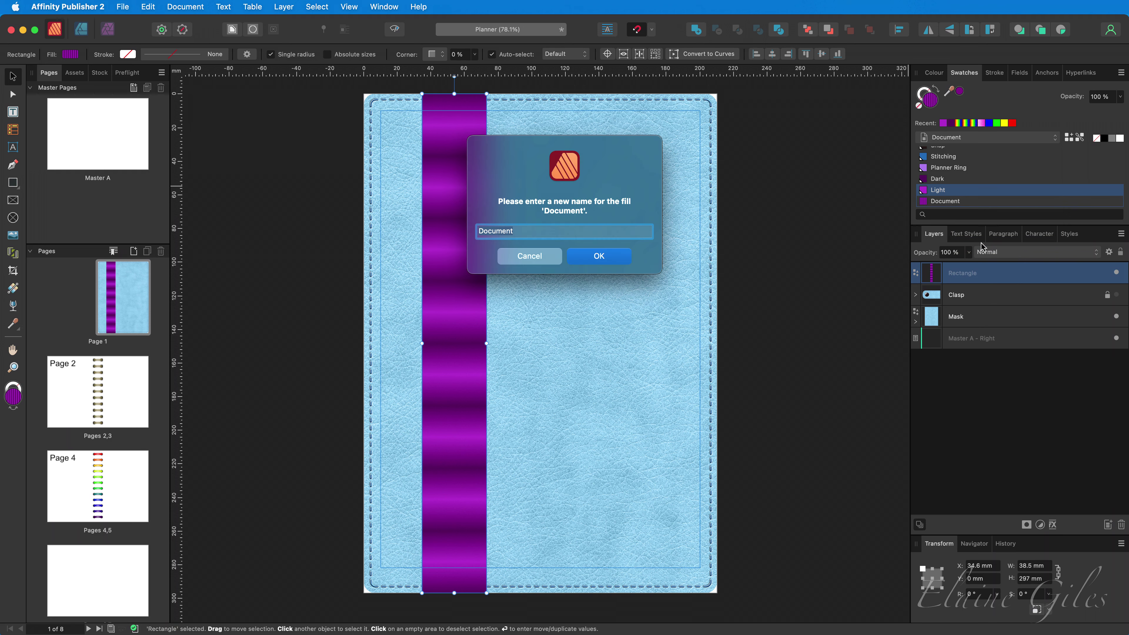
text(Elastic - Purple)
key(Return)
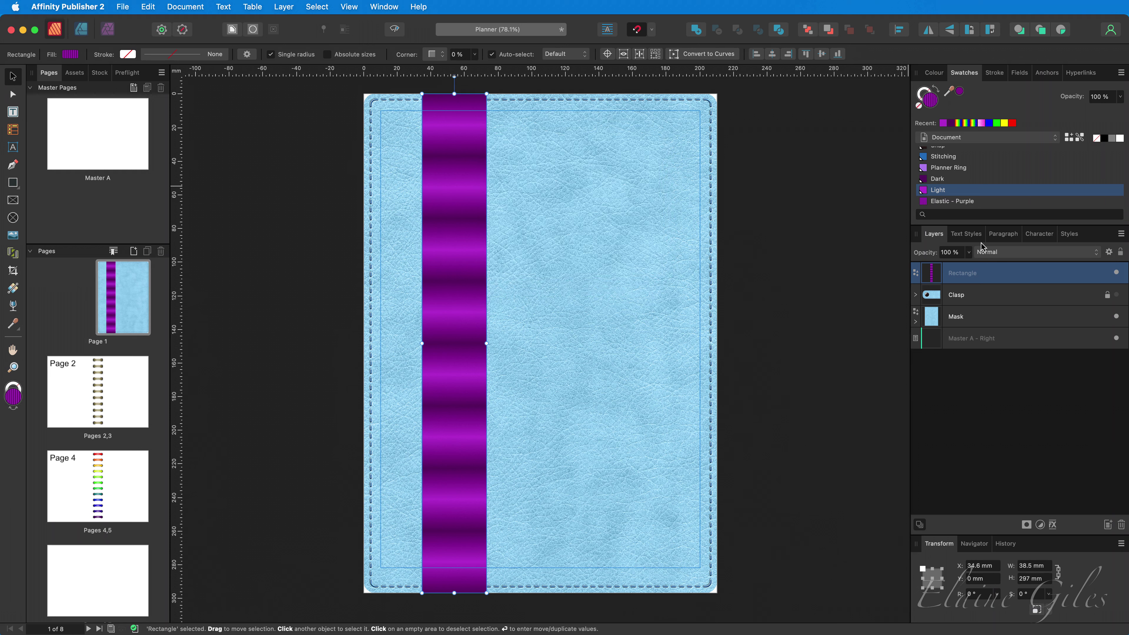
click(1116, 272)
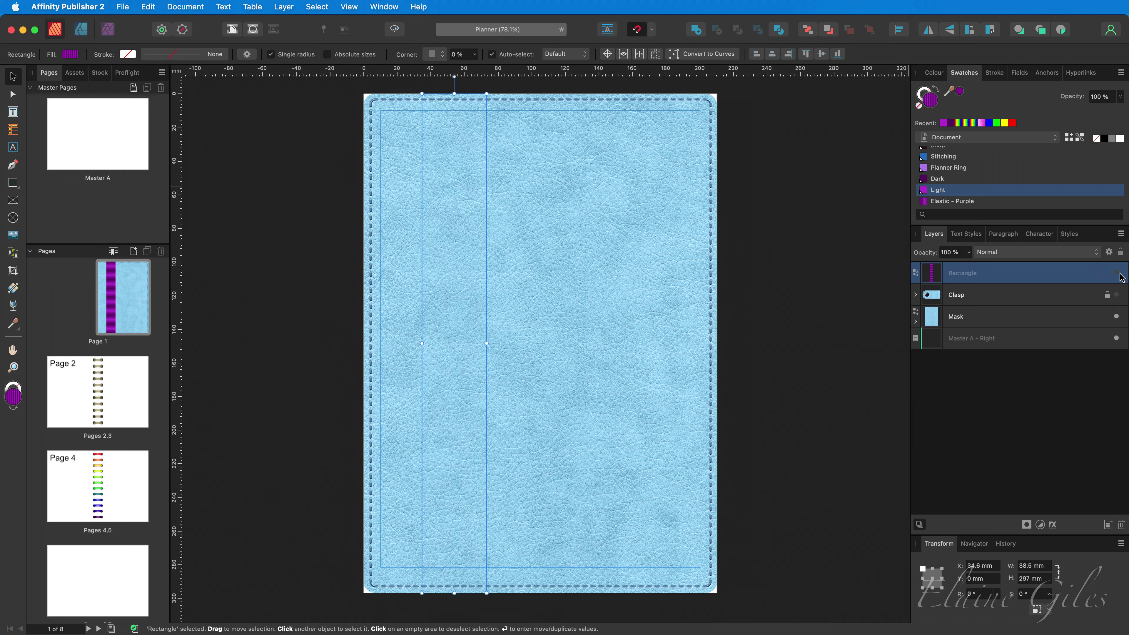
Draw a narrow full-height strip at the page's right edge with its gradient running horizontally across it.
click(13, 182)
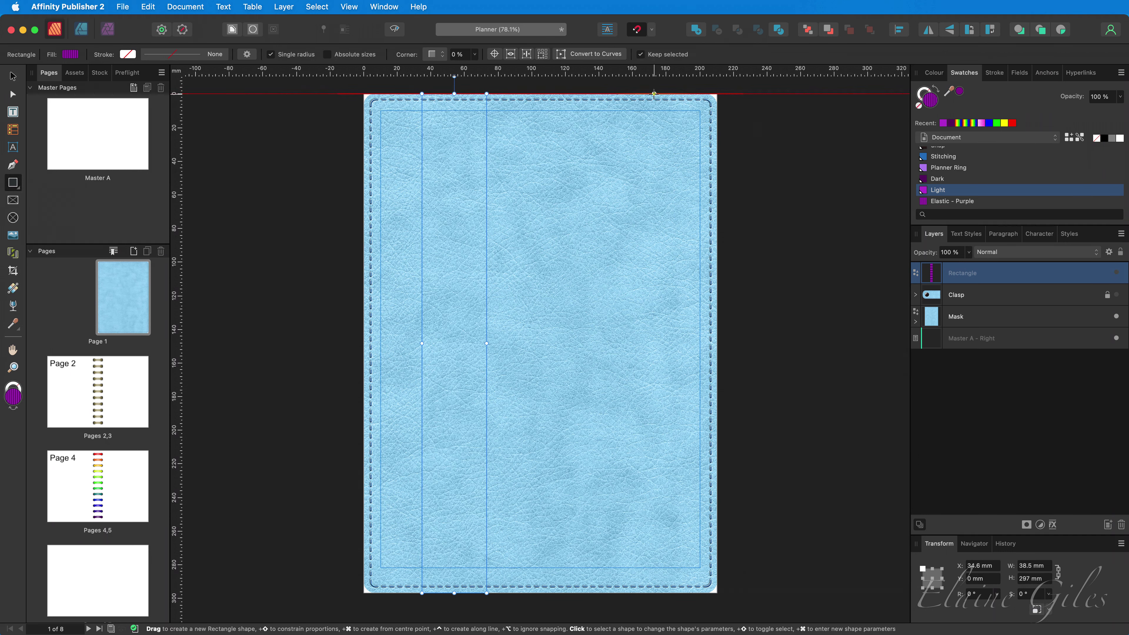
mouse_move(652, 94)
mouse_down()
mouse_move(675, 276)
mouse_move(680, 616)
mouse_up()
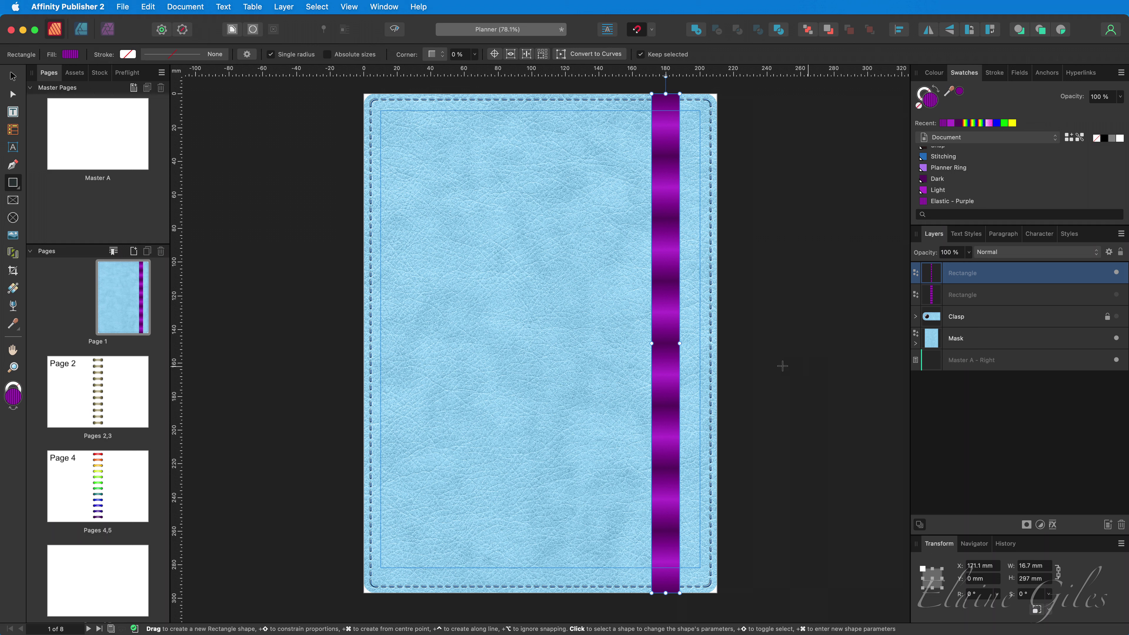
click(13, 290)
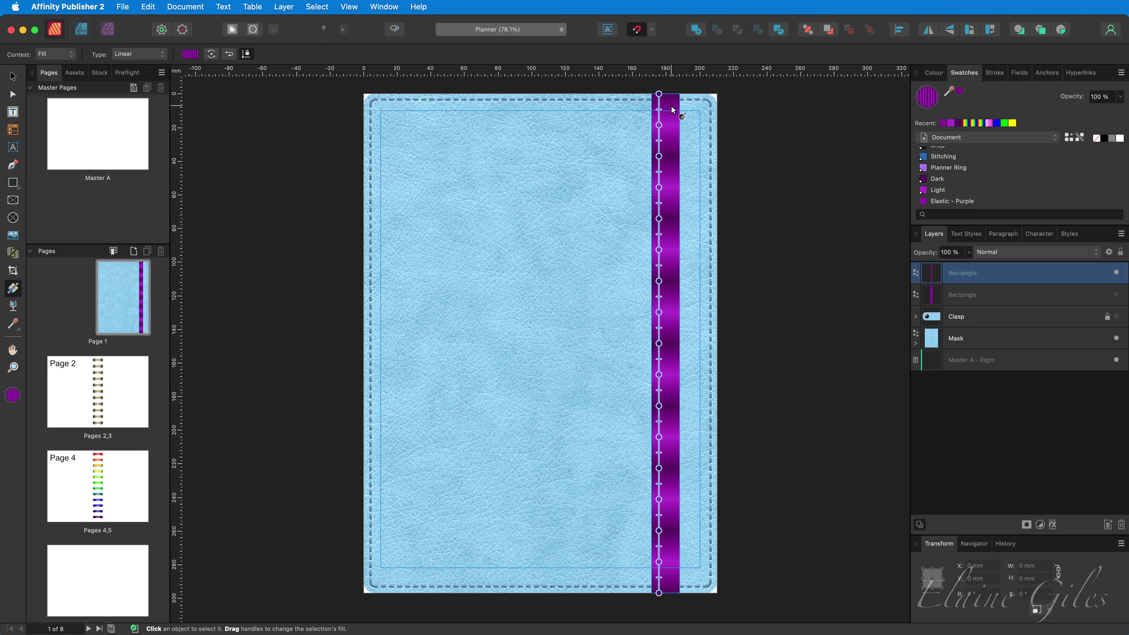
mouse_move(678, 122)
mouse_down()
mouse_move(651, 142)
mouse_move(679, 136)
mouse_up()
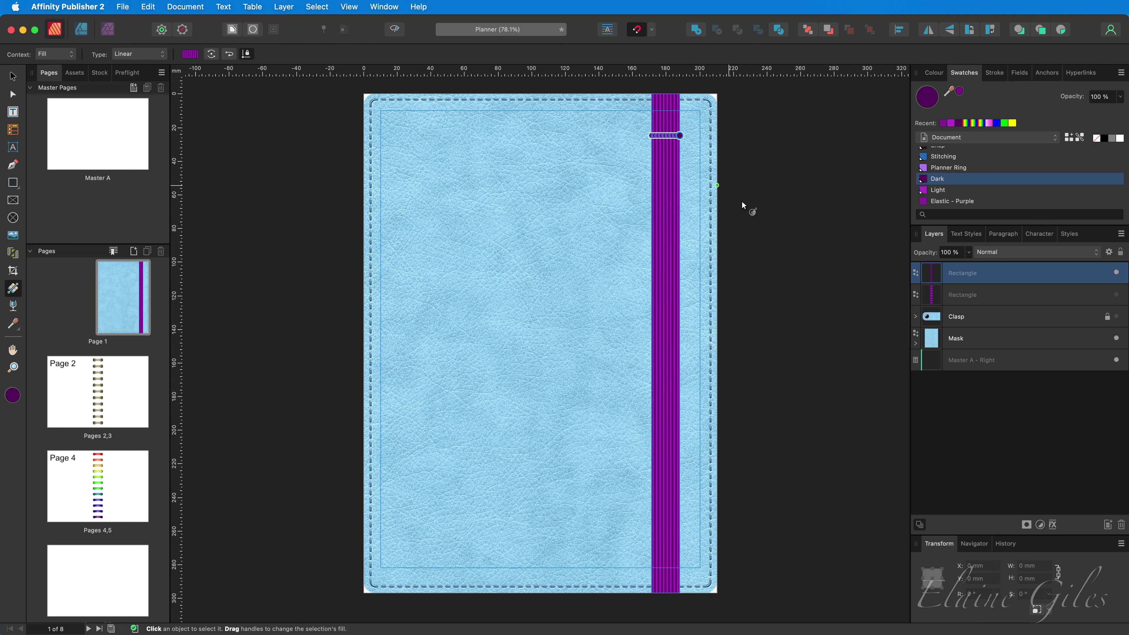
click(797, 222)
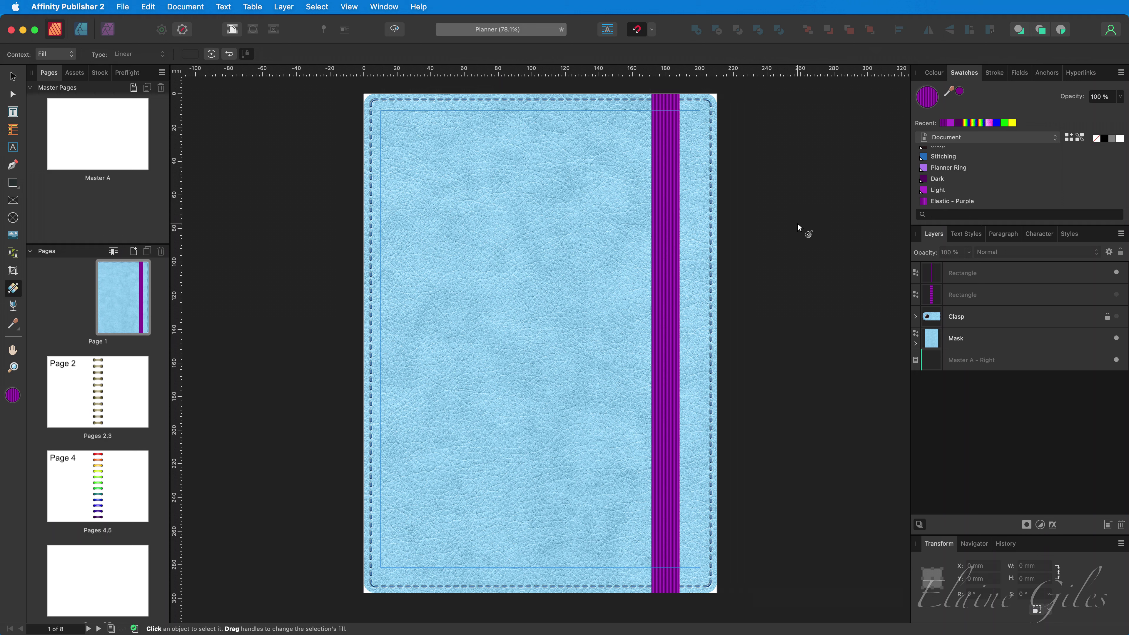
click(1116, 272)
click(1116, 294)
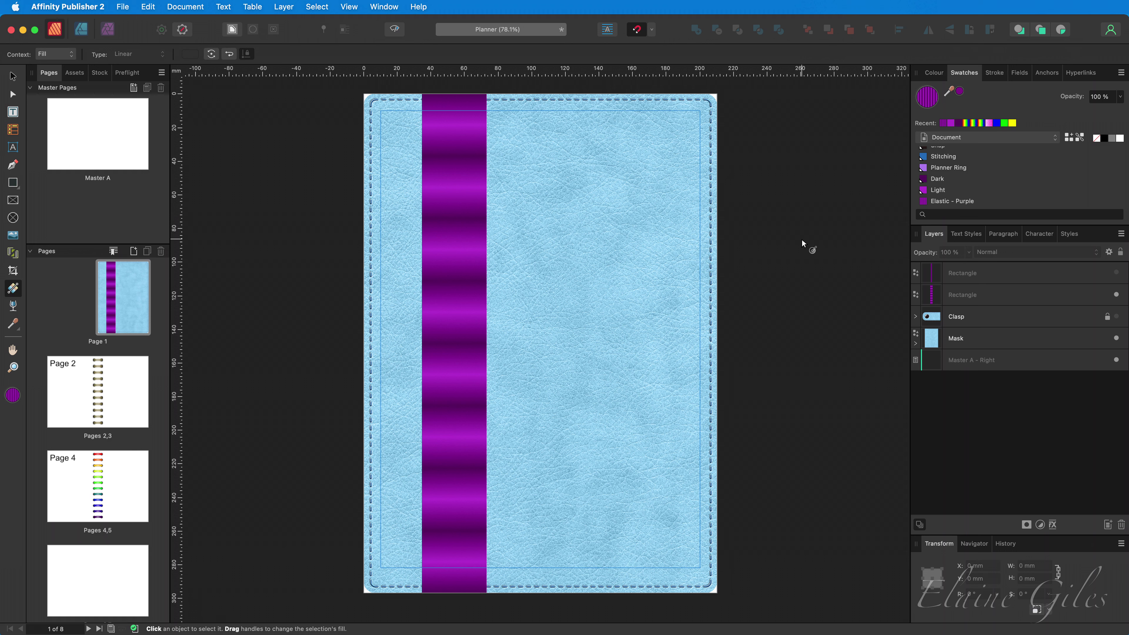
Edit the Dark global colour into a deep green.
right_click(937, 182)
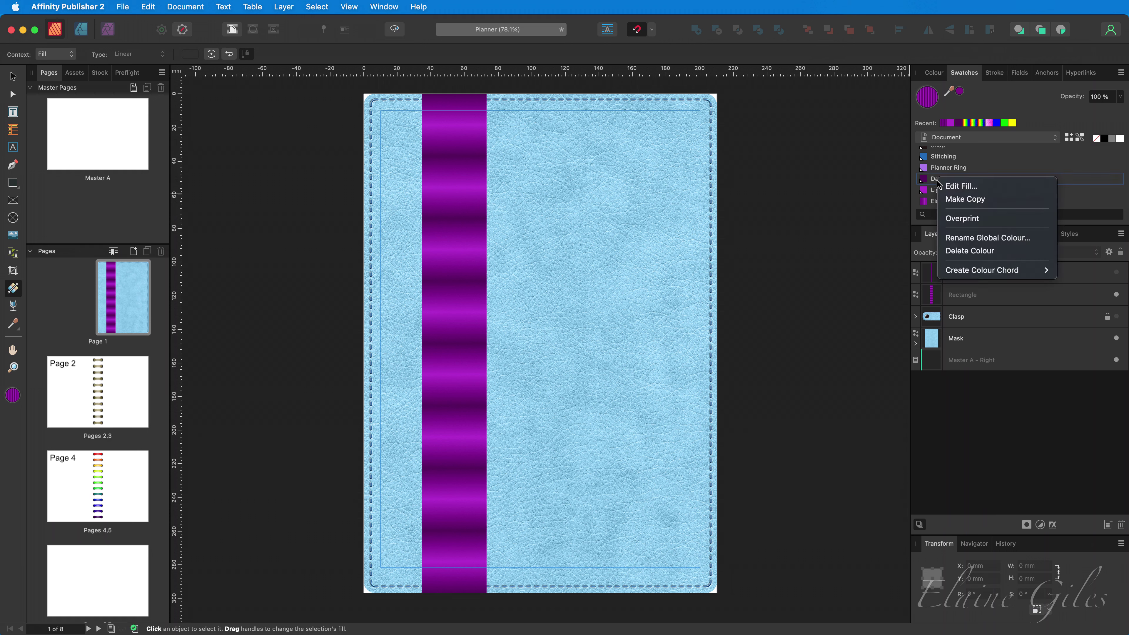
click(943, 186)
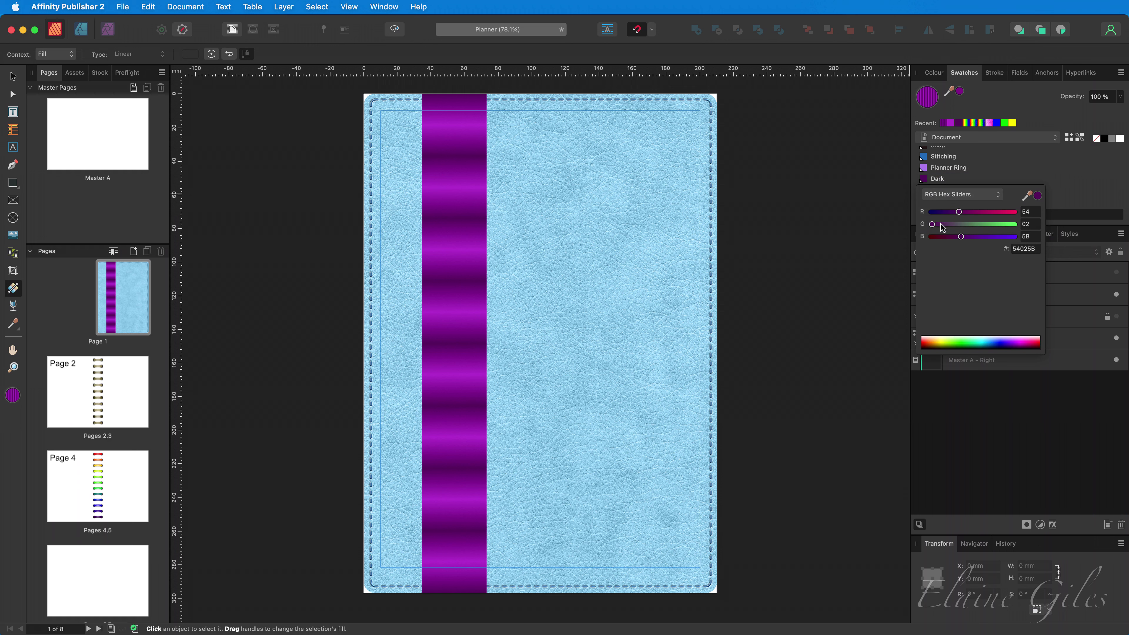
mouse_move(932, 225)
mouse_down()
mouse_move(995, 232)
mouse_move(939, 213)
mouse_move(946, 243)
mouse_move(931, 243)
mouse_up()
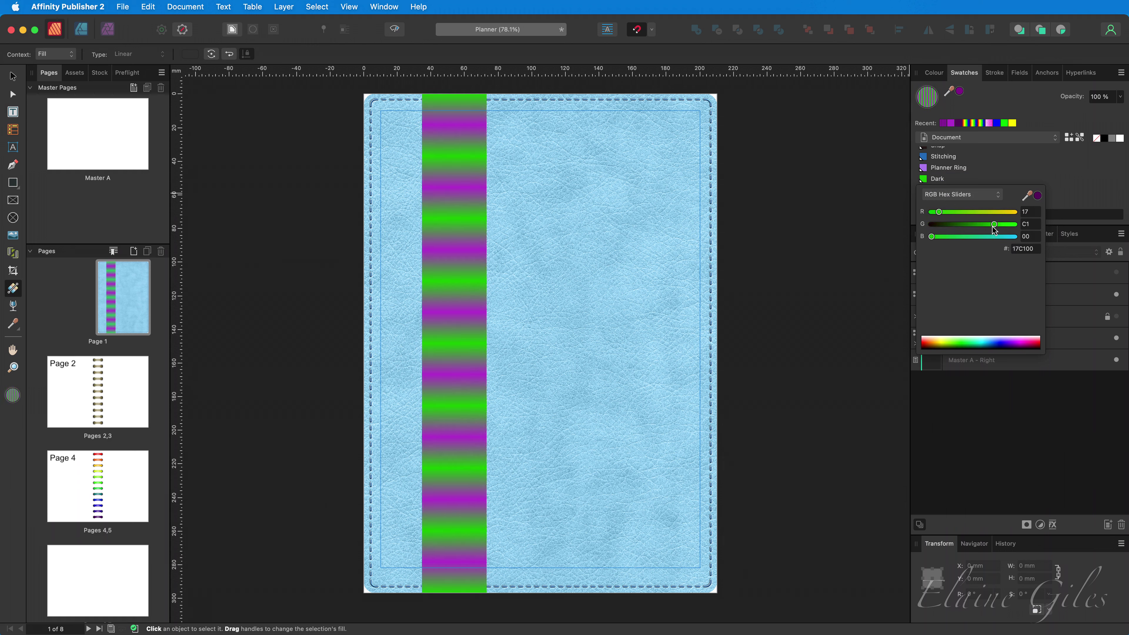
drag(994, 228, 965, 230)
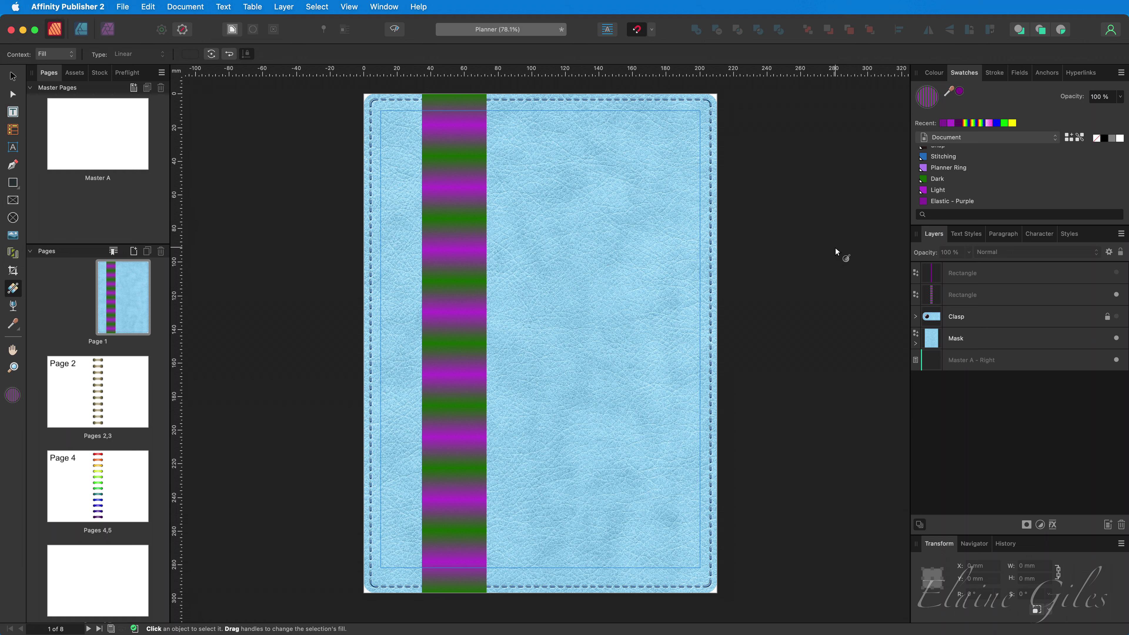
Edit the Light global colour into bright green 54CF3A.
right_click(938, 190)
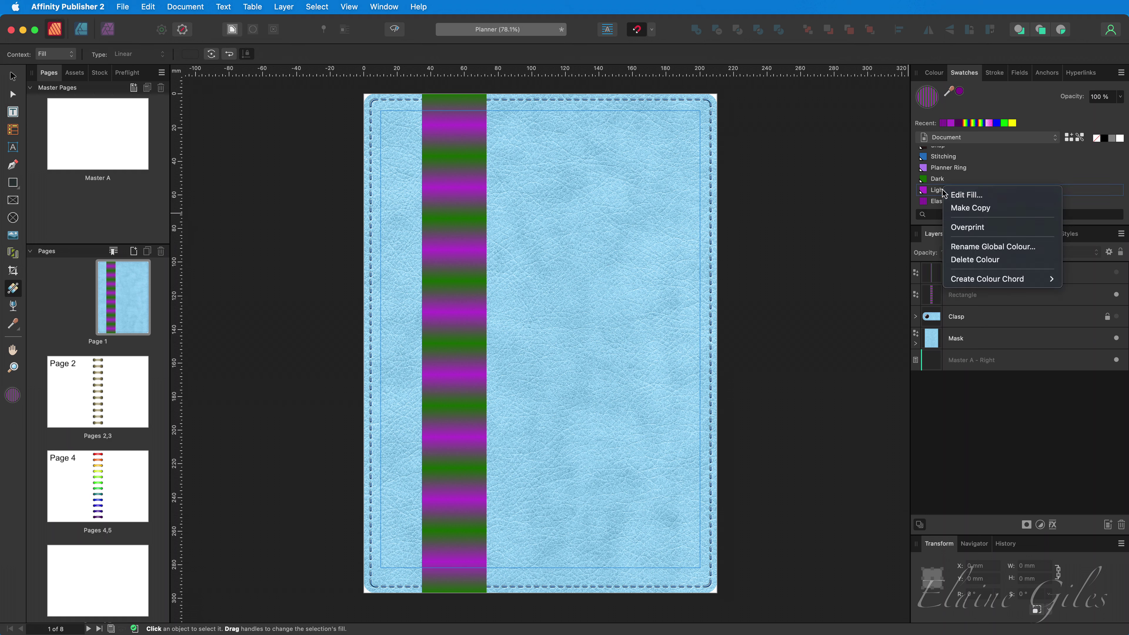
click(870, 247)
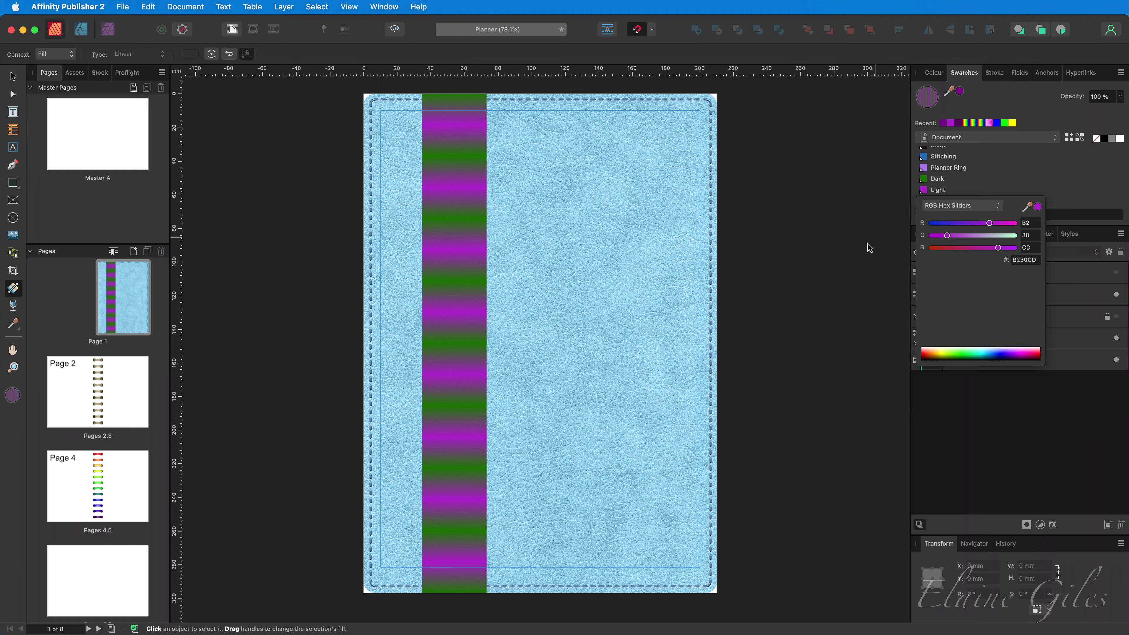
drag(984, 235, 956, 230)
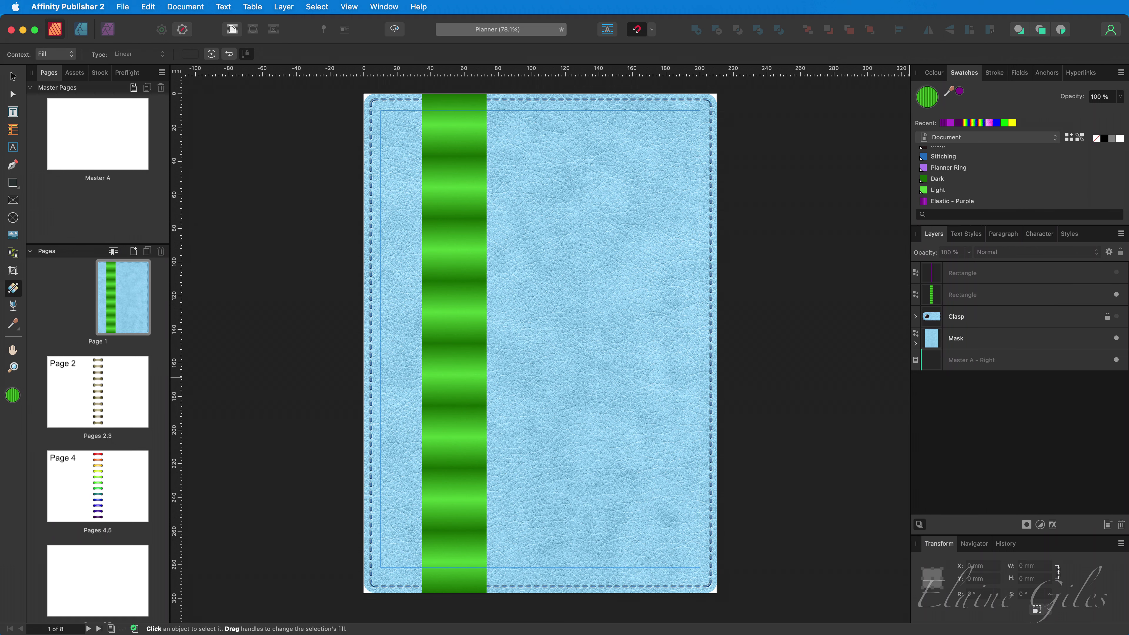
Show the purple band and save the green stripe's gradient as fill swatch 'Elastic - Green'.
click(1116, 273)
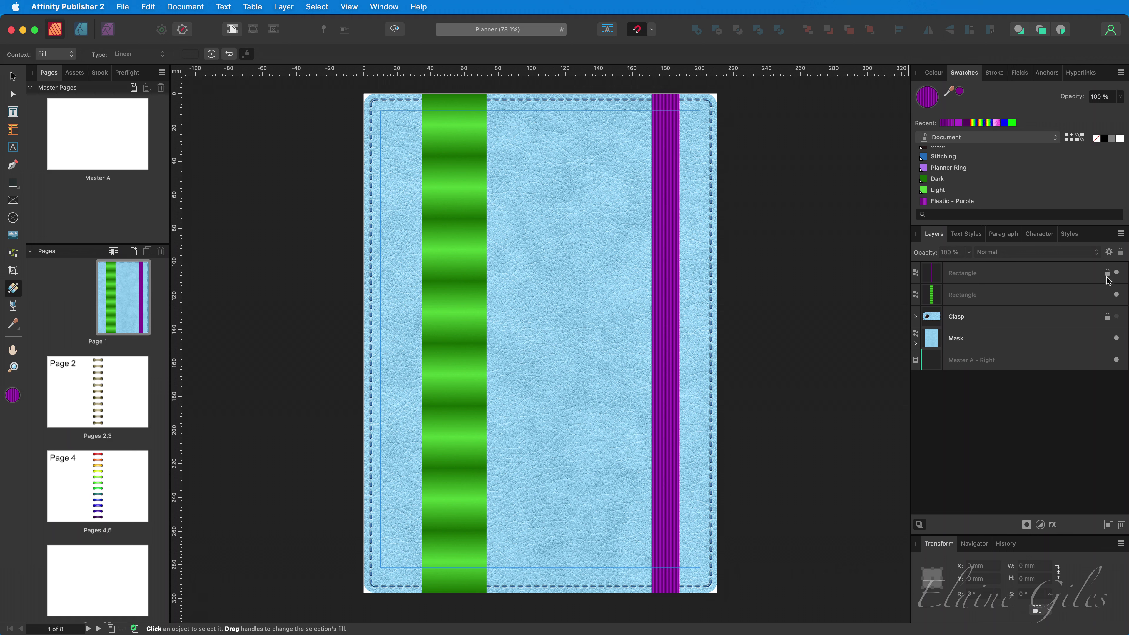
click(455, 259)
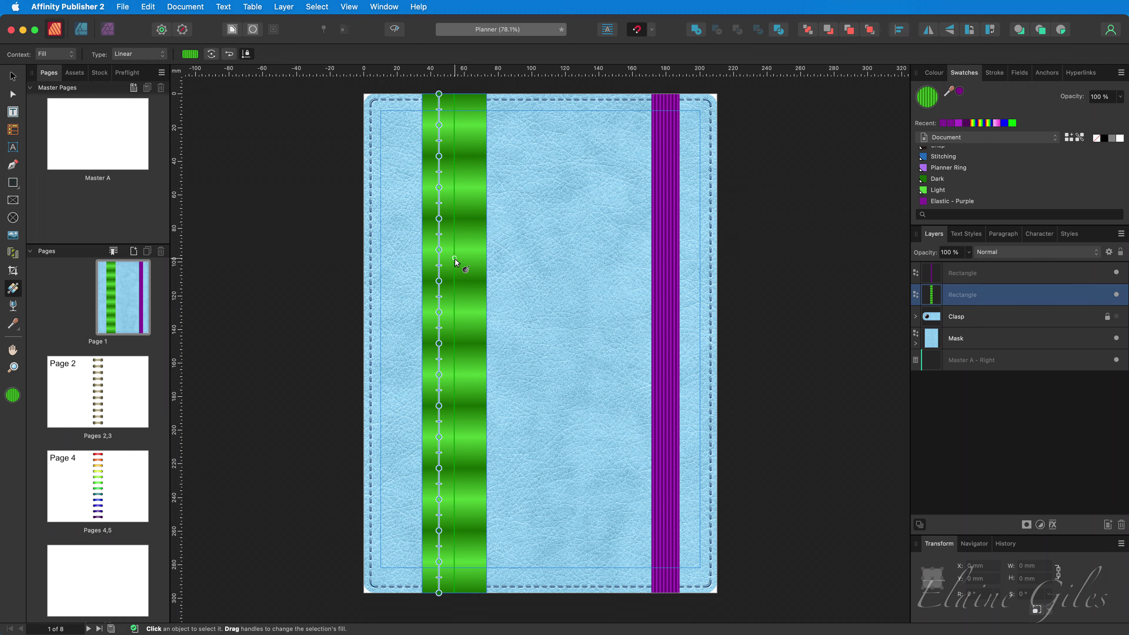
click(1068, 138)
scroll(999, 191, down, 3)
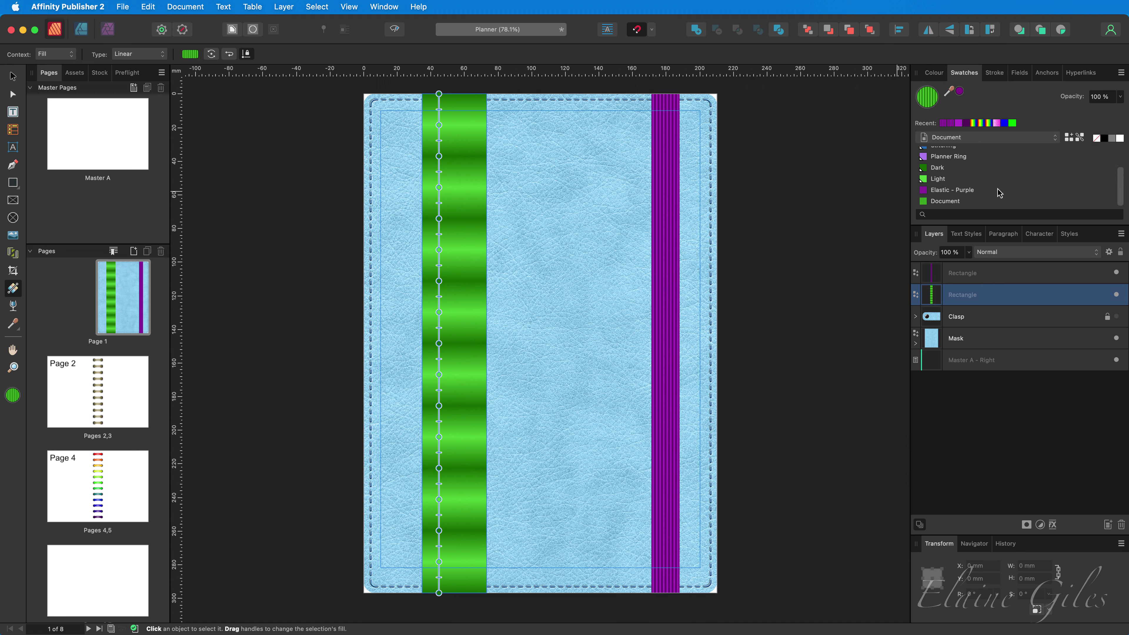
right_click(952, 202)
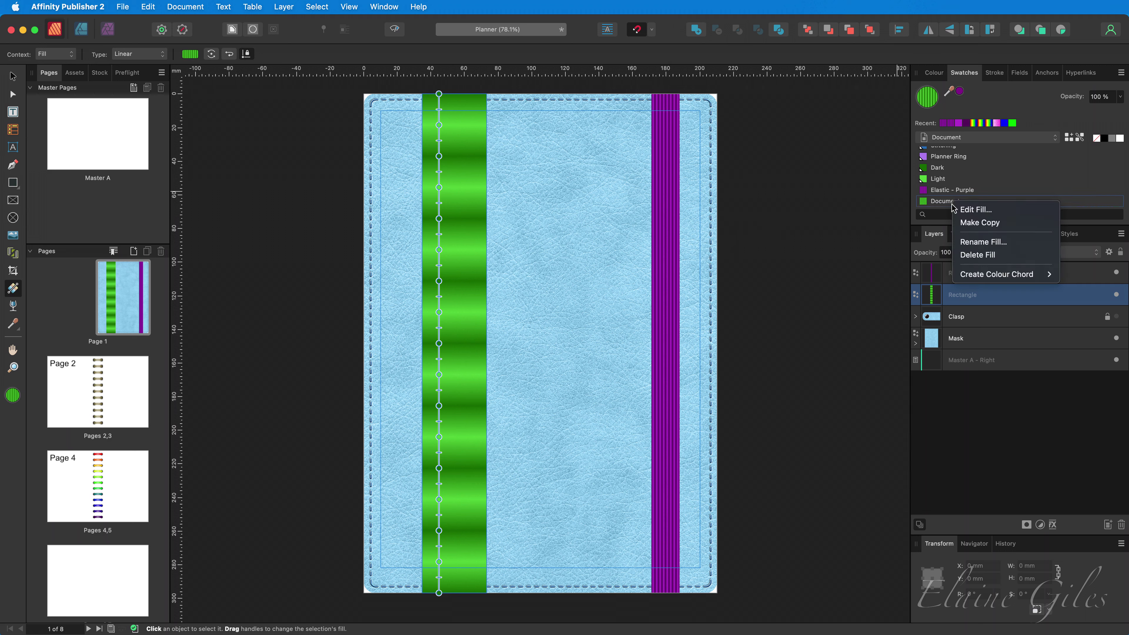
click(977, 240)
text(Elastic - )
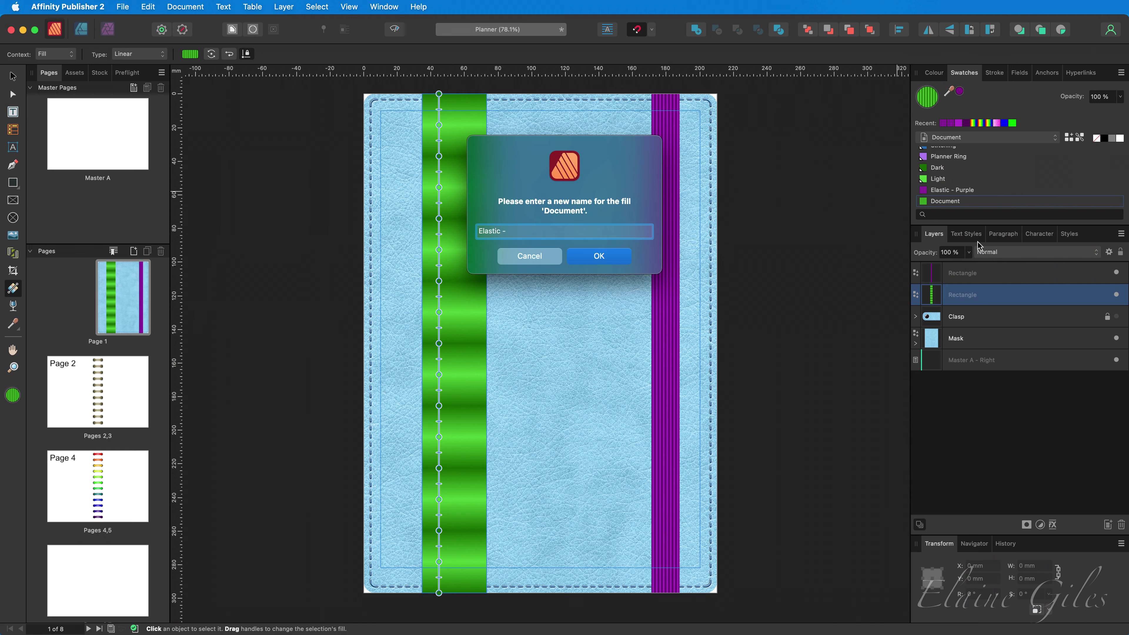
text(Green)
key(Return)
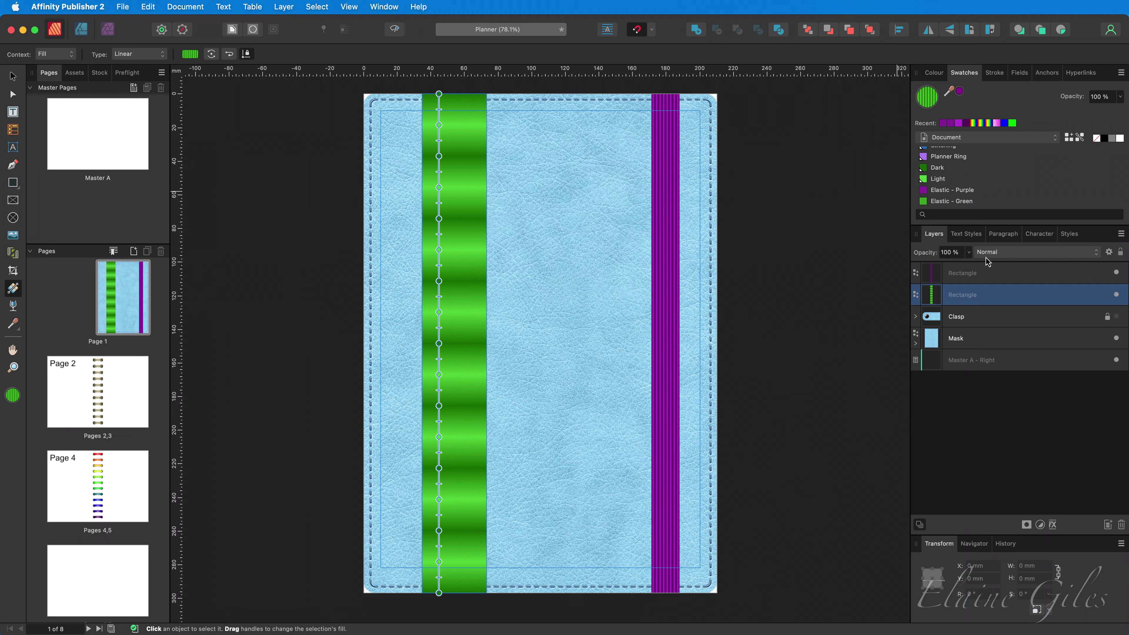
Hide the green stripe and duplicate the purple striped band in place.
click(1115, 295)
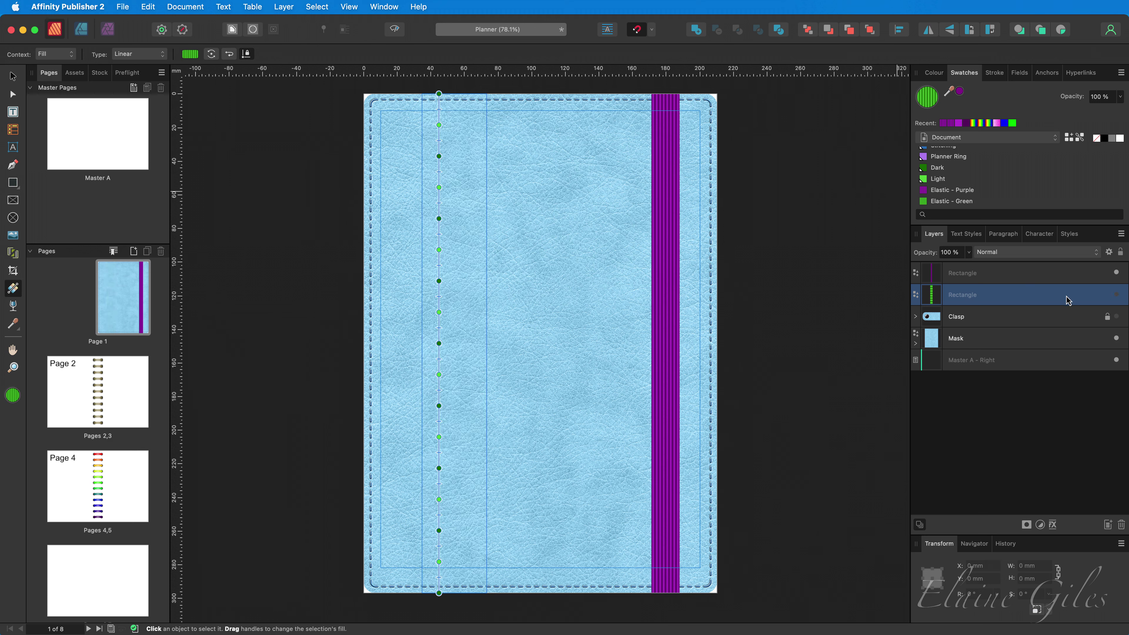
click(870, 320)
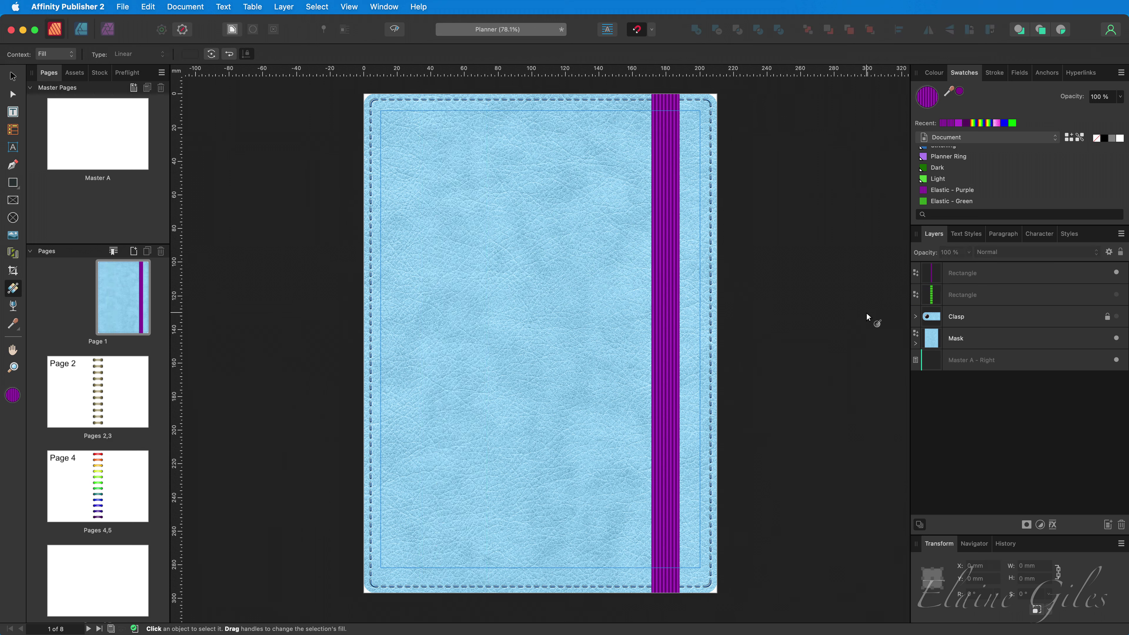
key(v)
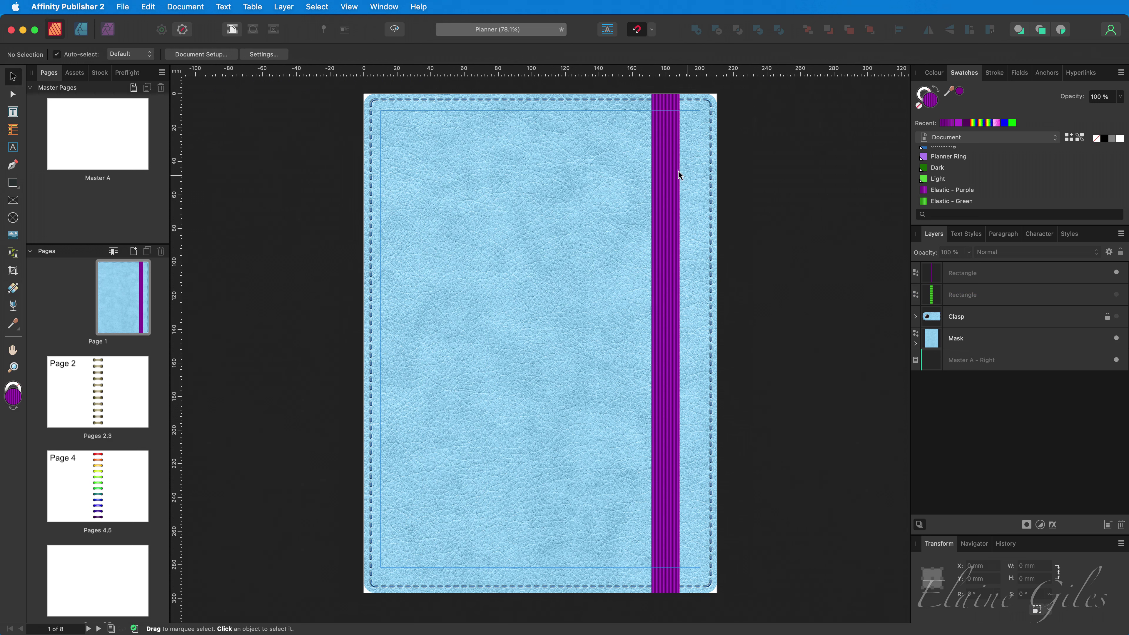
click(658, 170)
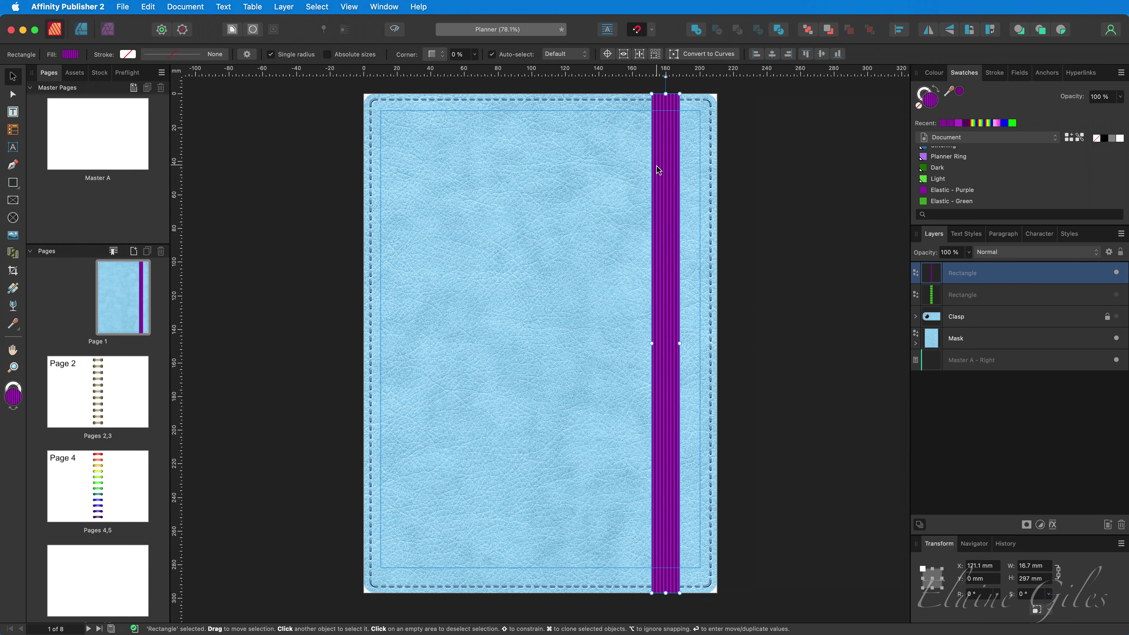
key(super+j)
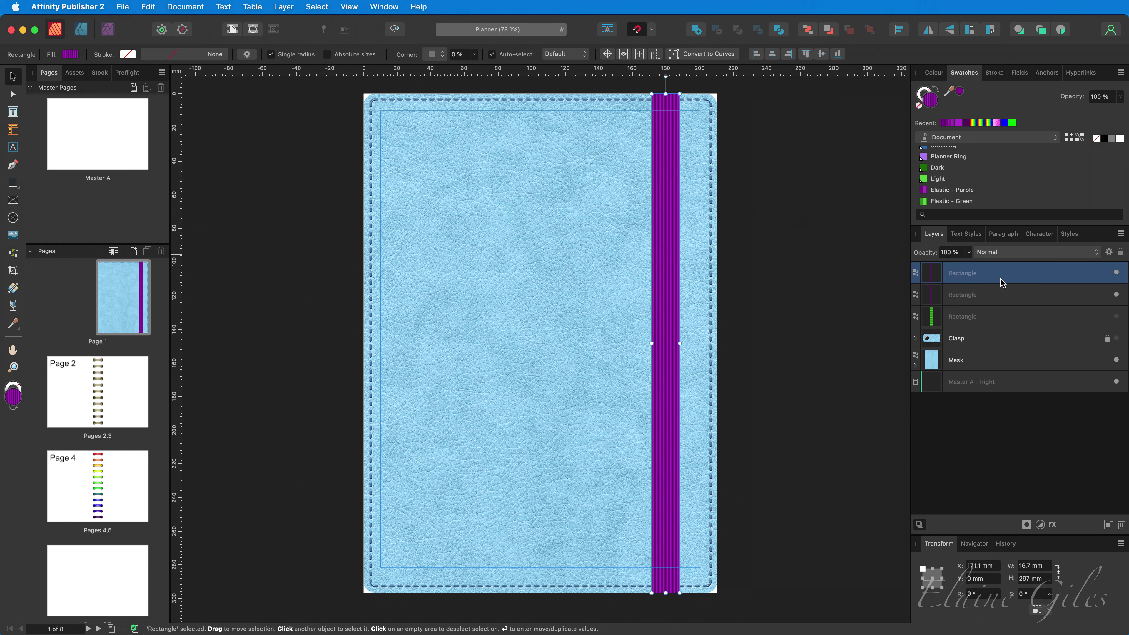
Fill the copy with Elastic - Green after comparing it with Elastic - Purple.
click(948, 202)
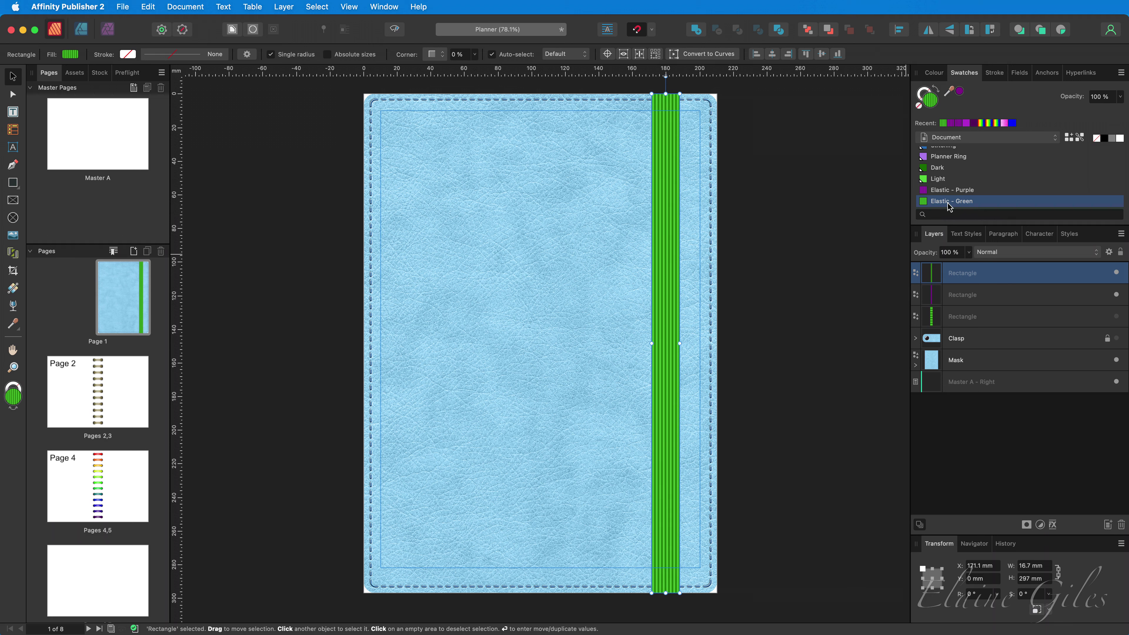
click(945, 192)
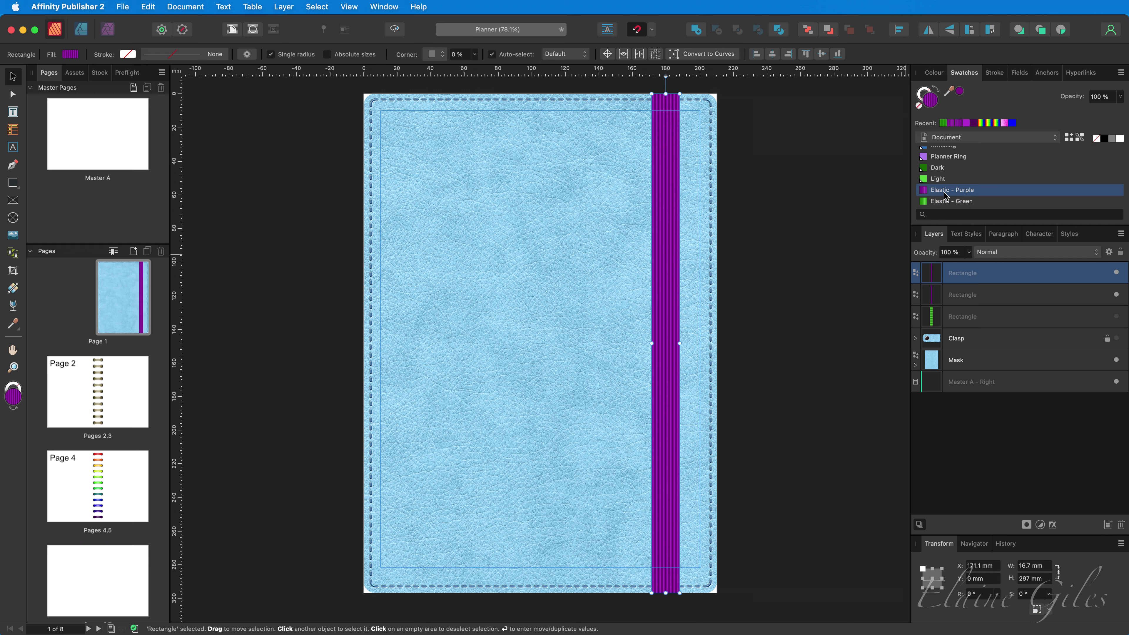
click(947, 200)
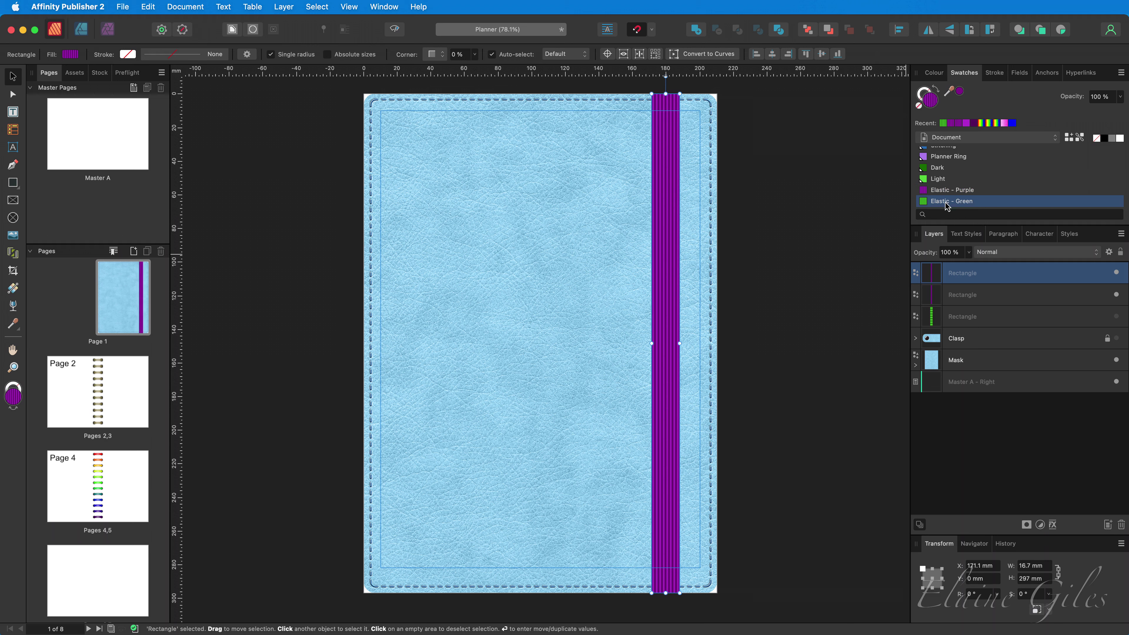
click(945, 192)
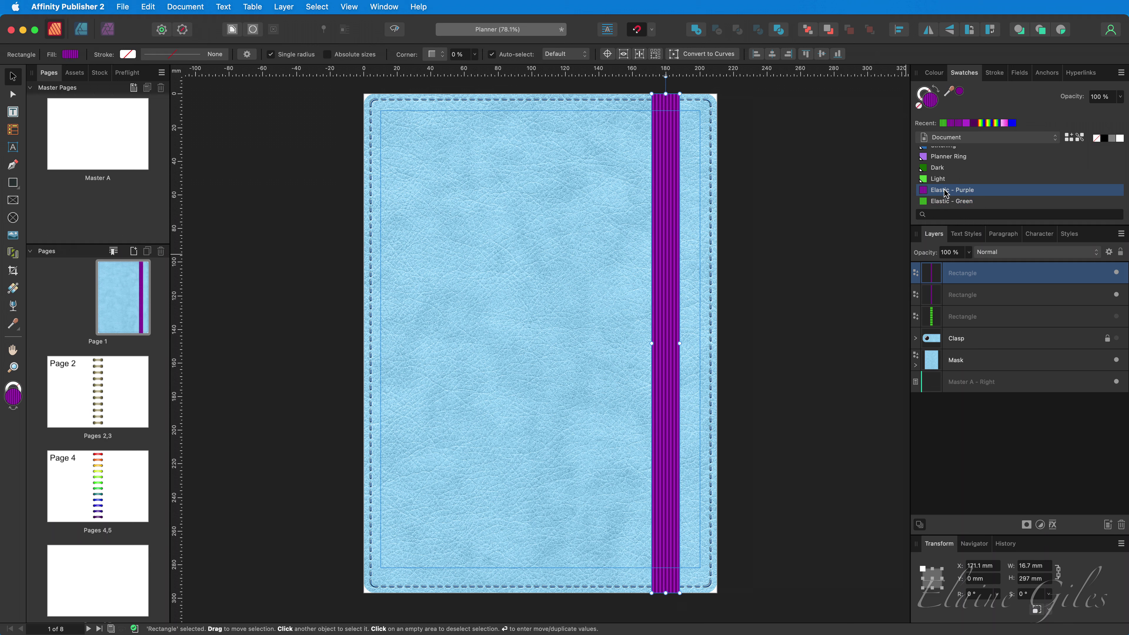
click(947, 203)
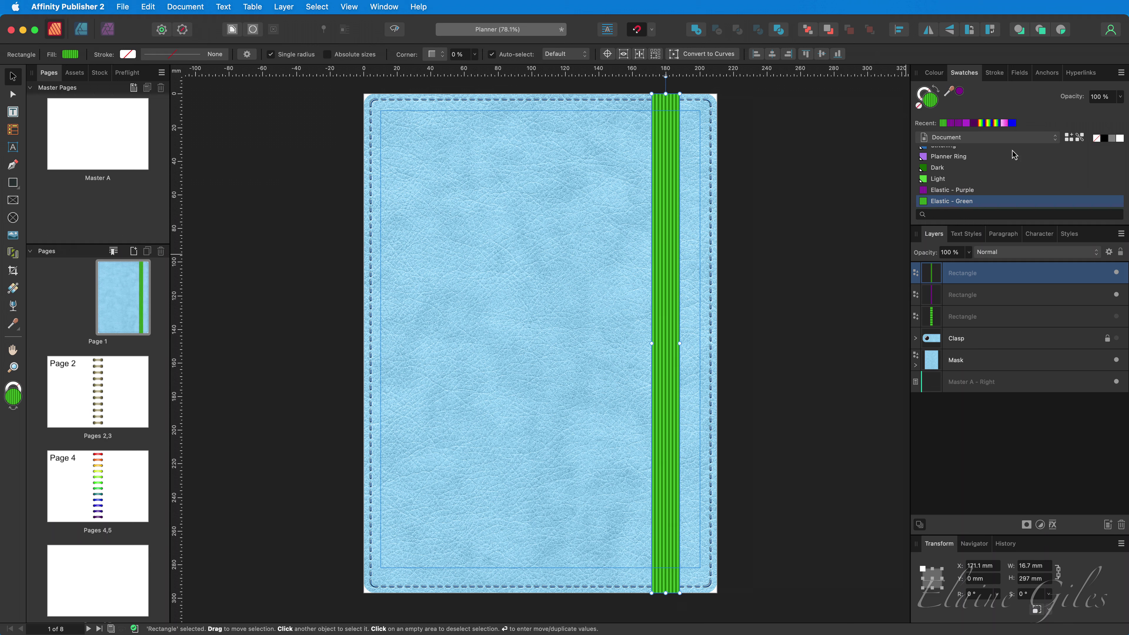
Load the Elastic swatch palette in the Swatches panel.
click(1053, 139)
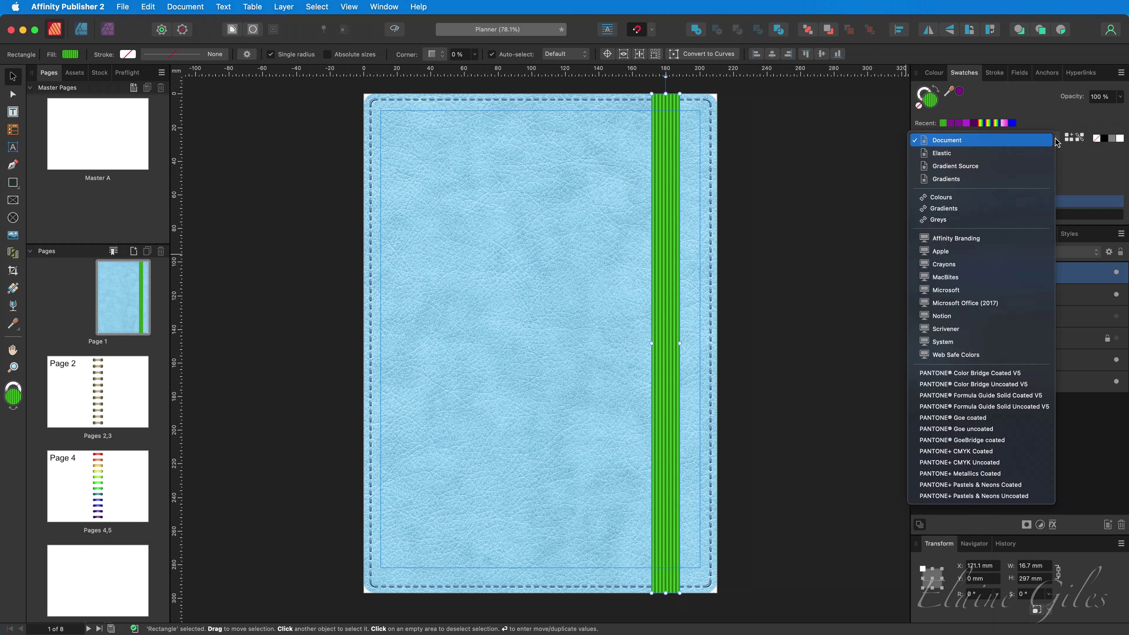
click(1042, 155)
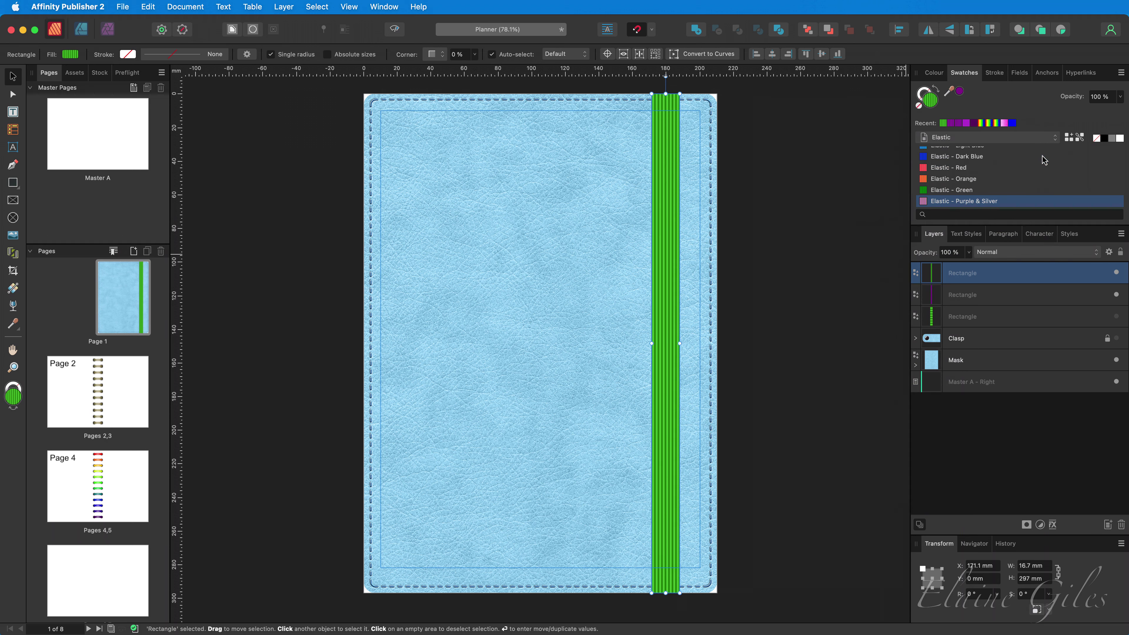
scroll(1023, 160, up, 3)
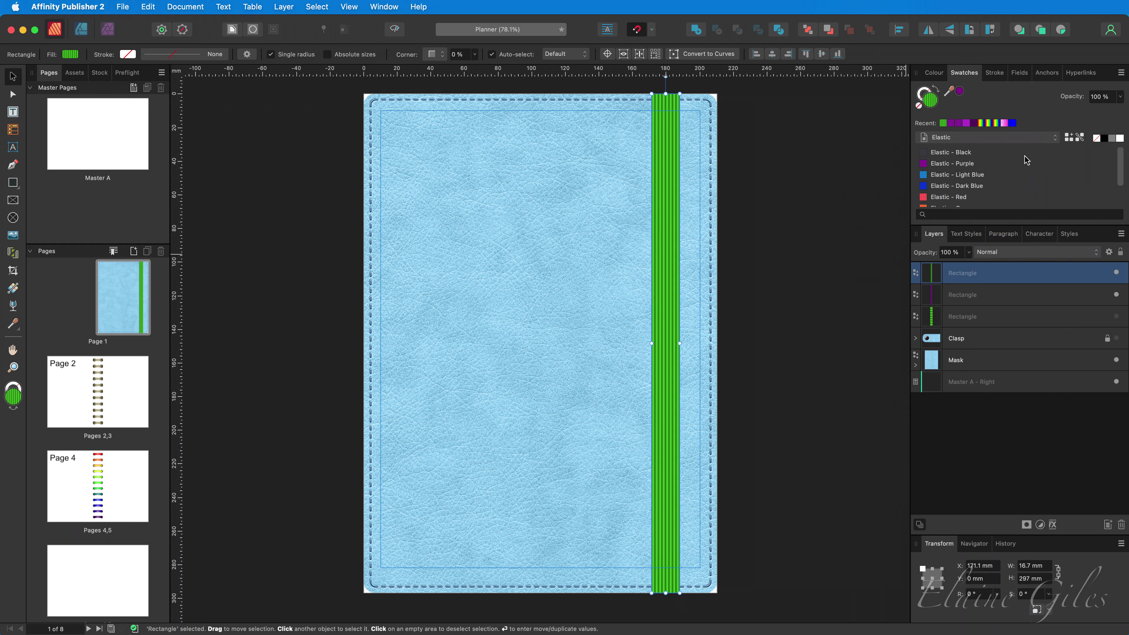
Try Elastic Black, Purple, Light Blue, Dark Blue, Red, Orange and Green, ending on Purple & Silver.
click(982, 153)
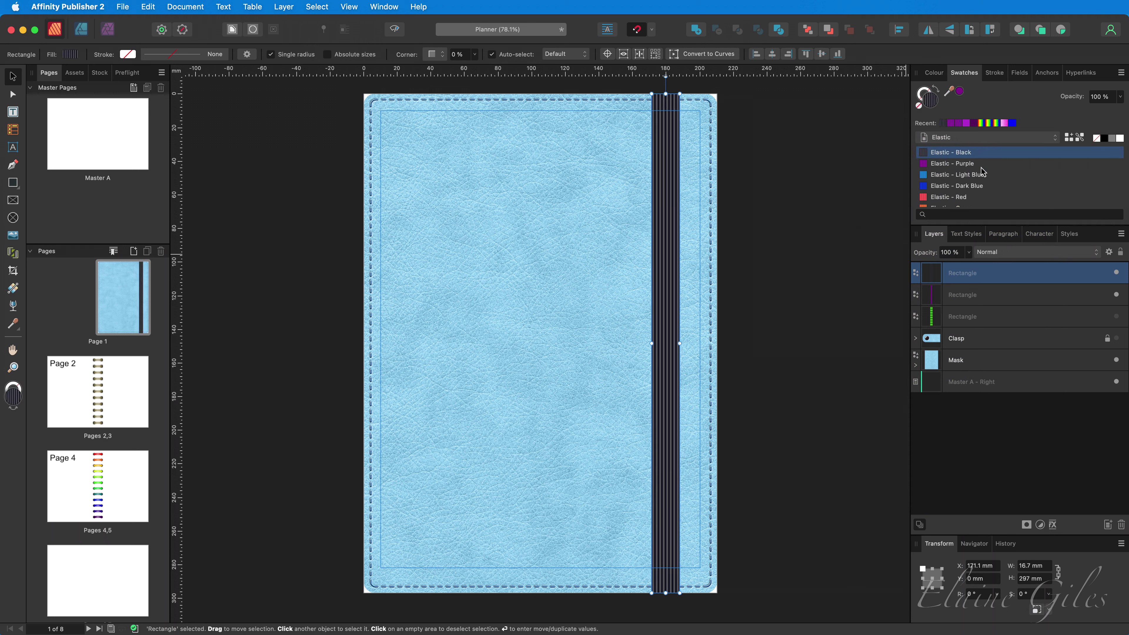
click(978, 163)
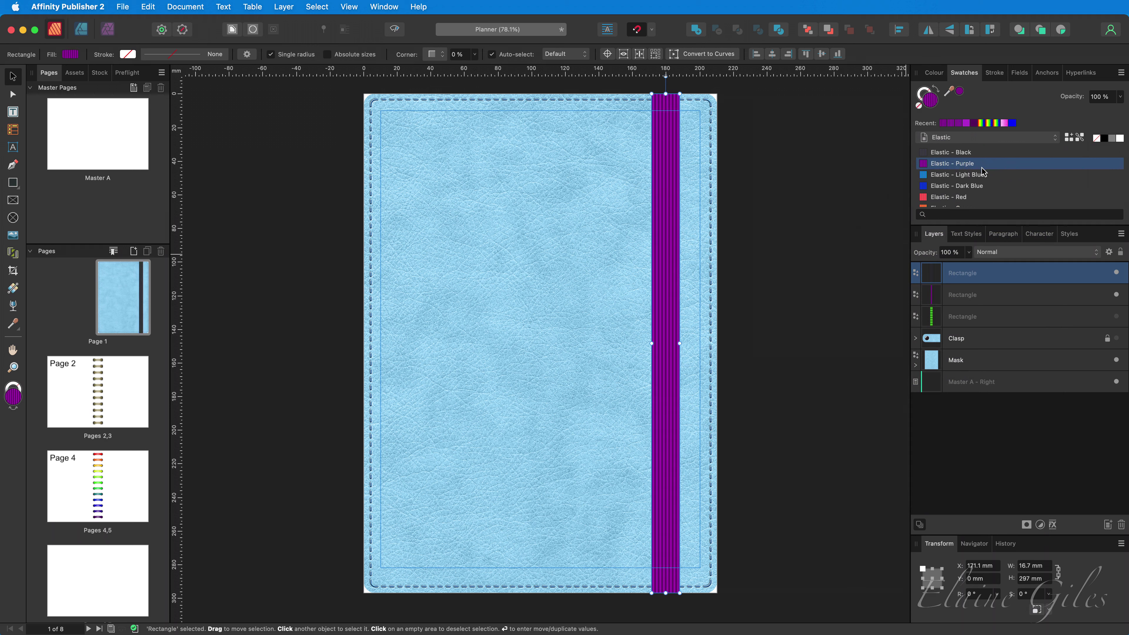
click(982, 174)
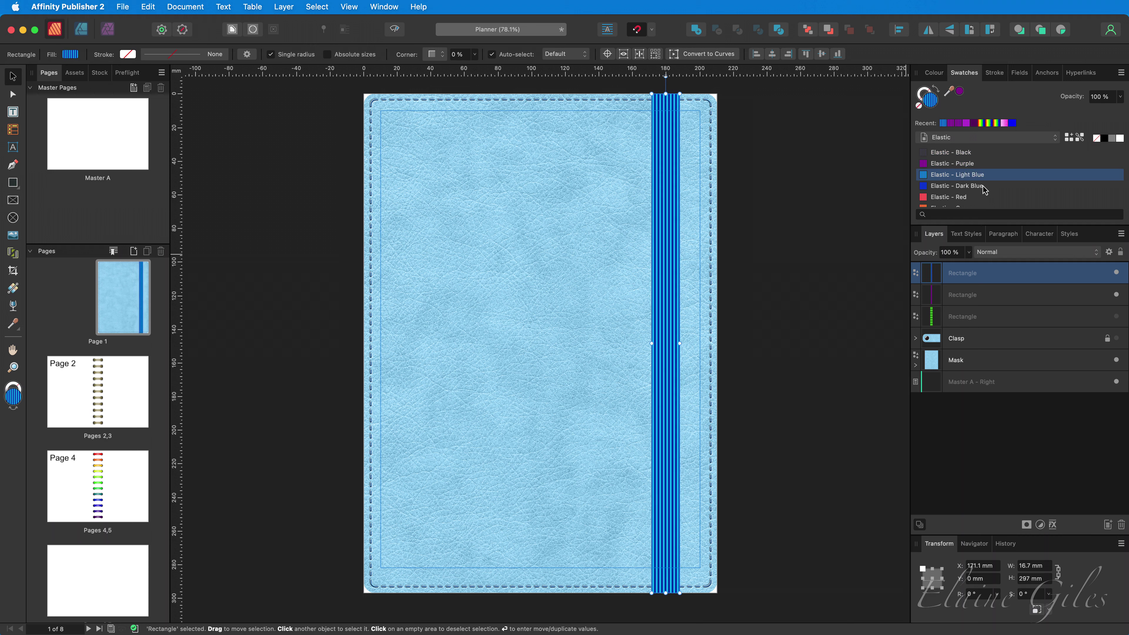
click(983, 186)
click(983, 196)
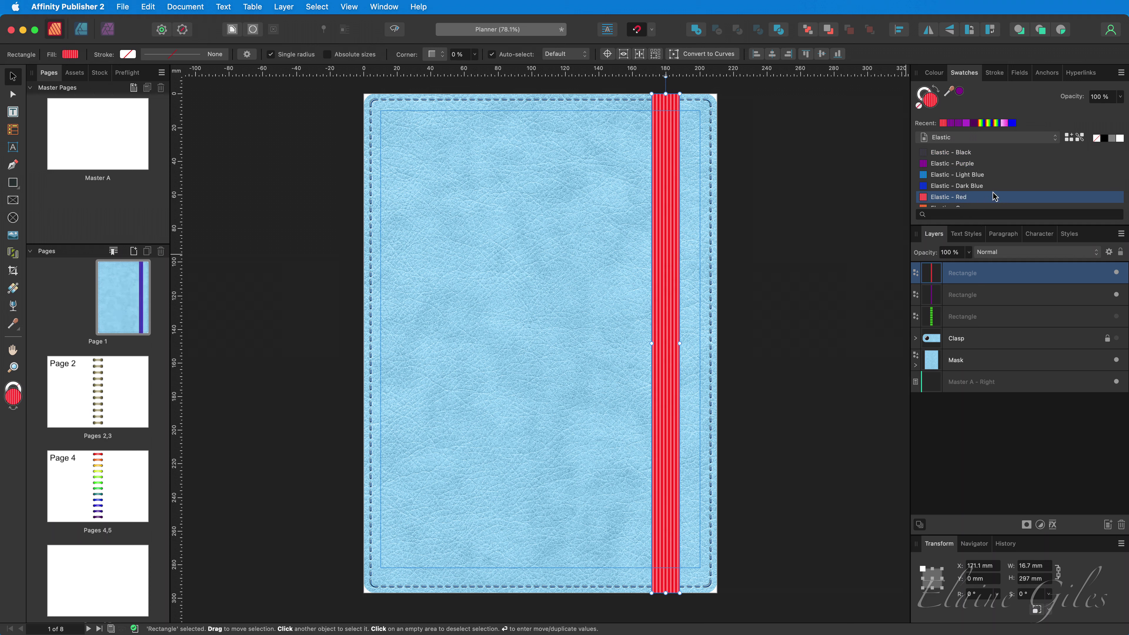
scroll(993, 192, down, 2)
click(977, 179)
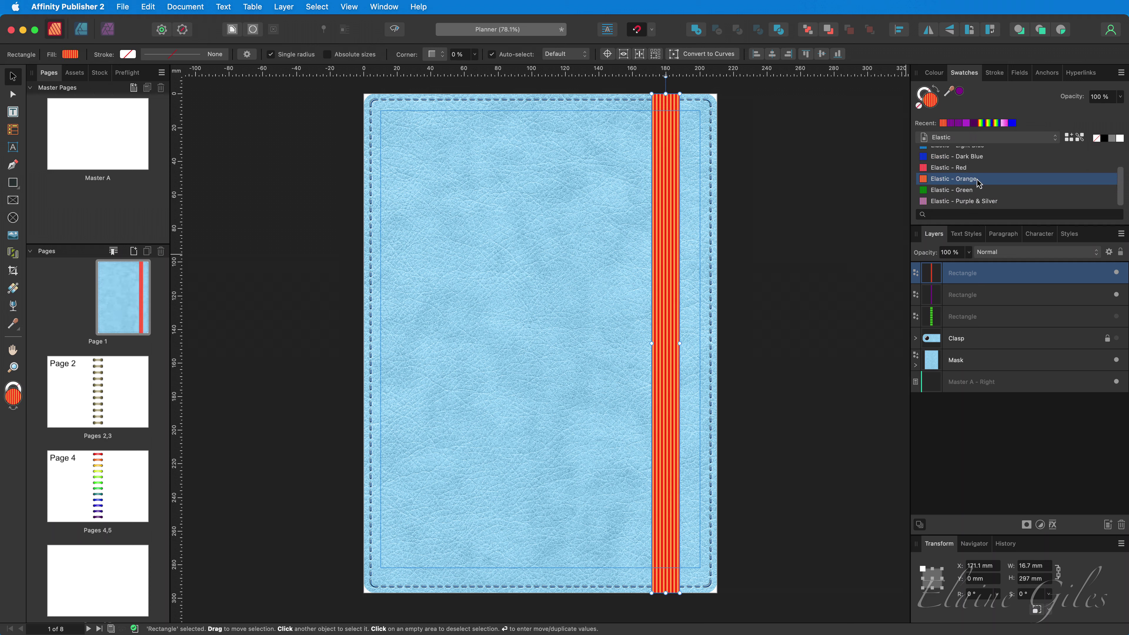
click(980, 190)
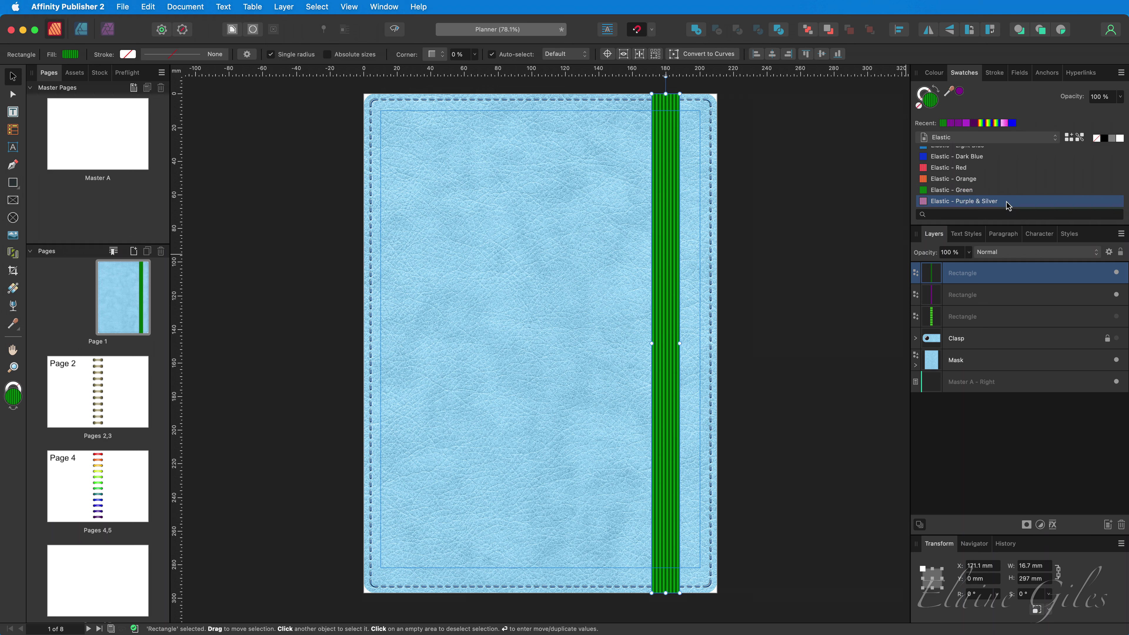
click(1006, 204)
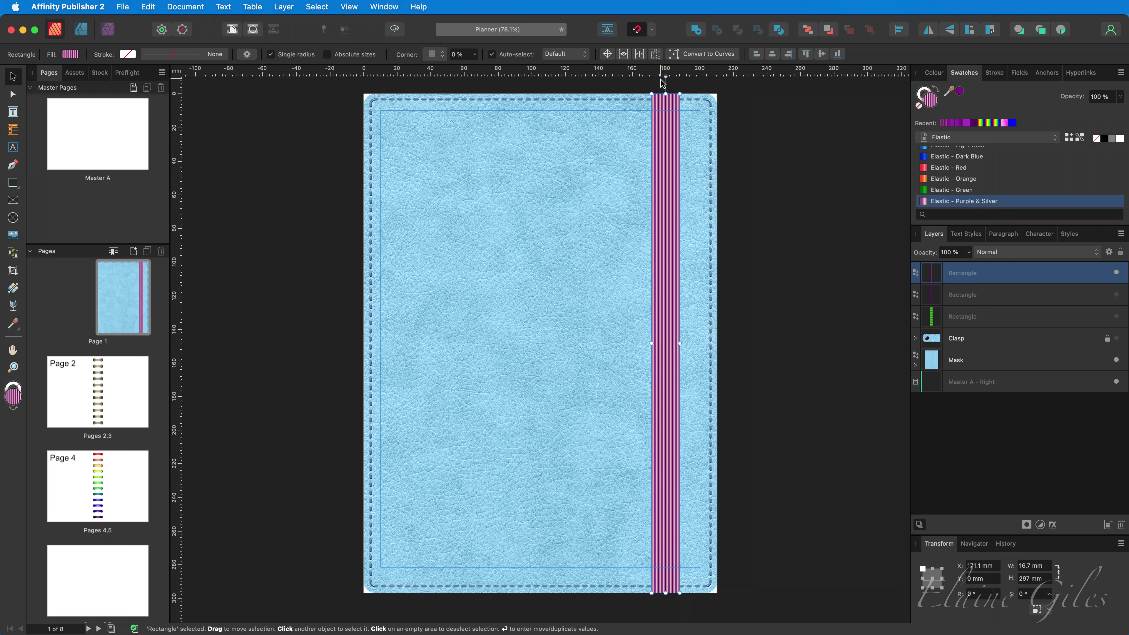
Rotate the striped band 90° to horizontal, span the full page width, and raise it near the top.
drag(665, 82, 403, 331)
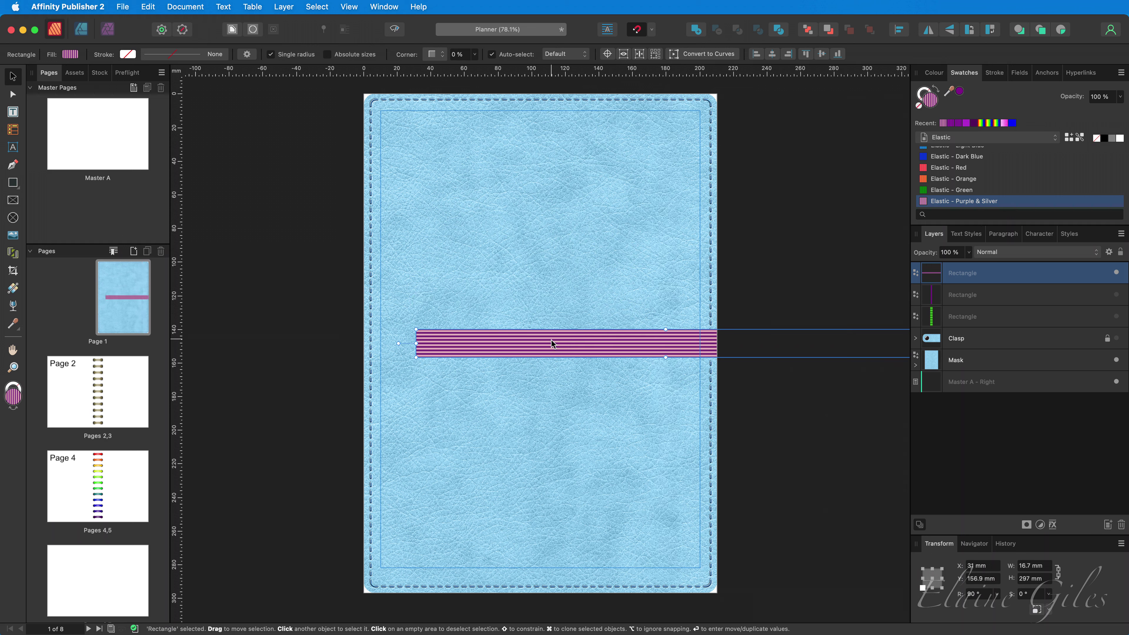
drag(551, 340, 501, 314)
drag(863, 317, 718, 313)
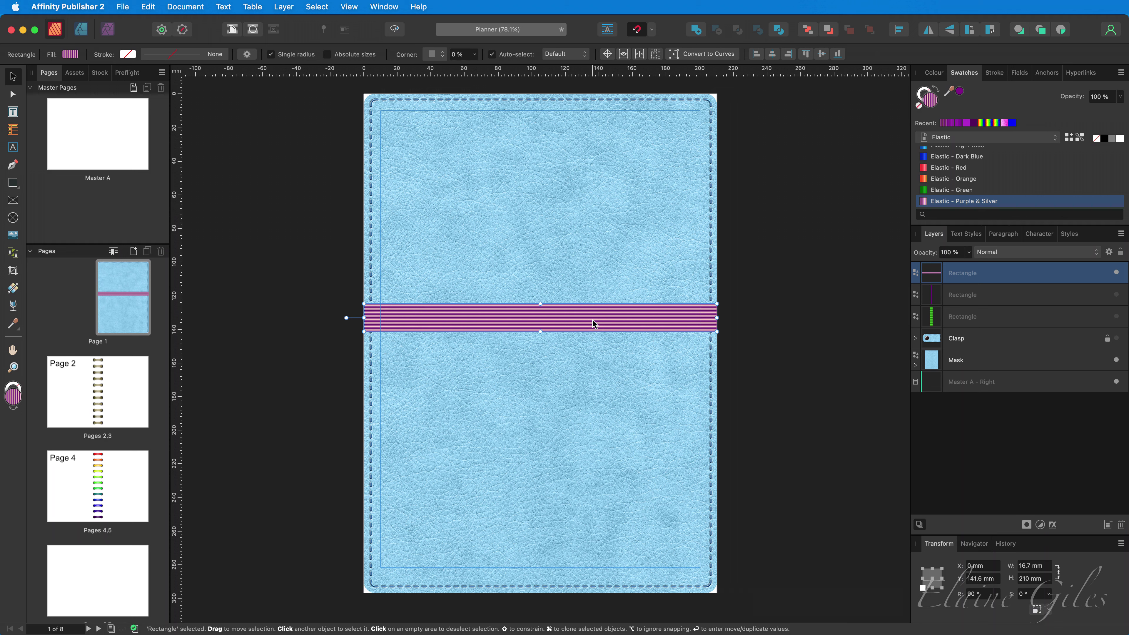
drag(593, 323, 595, 229)
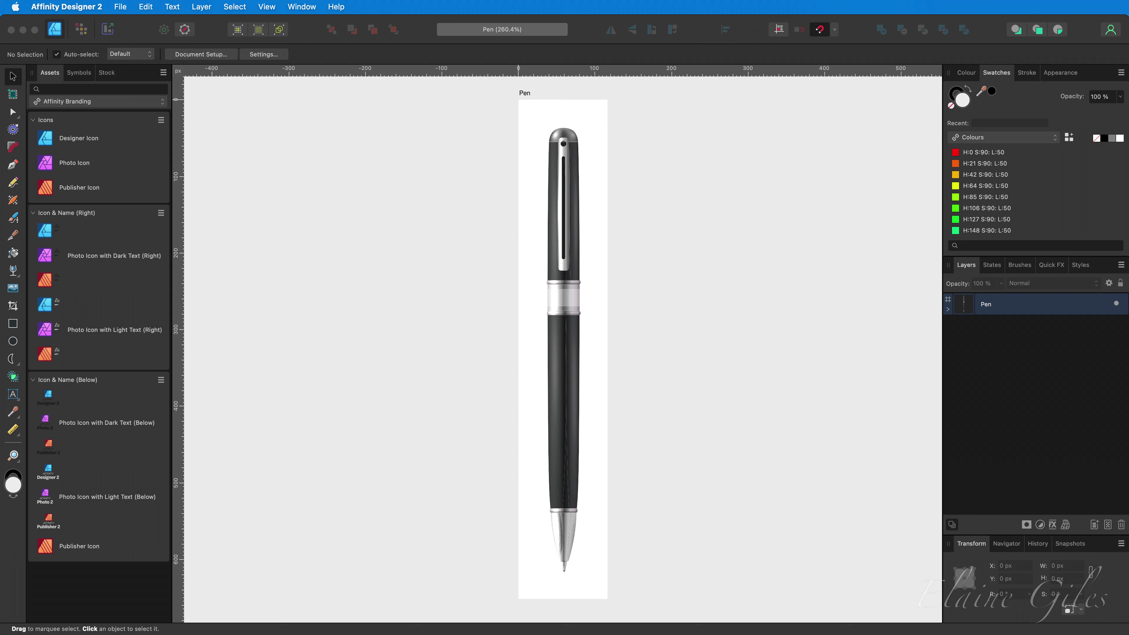
Copy the Complete Pen group from the Pen layer and return to the Publisher planner.
click(947, 310)
click(1036, 333)
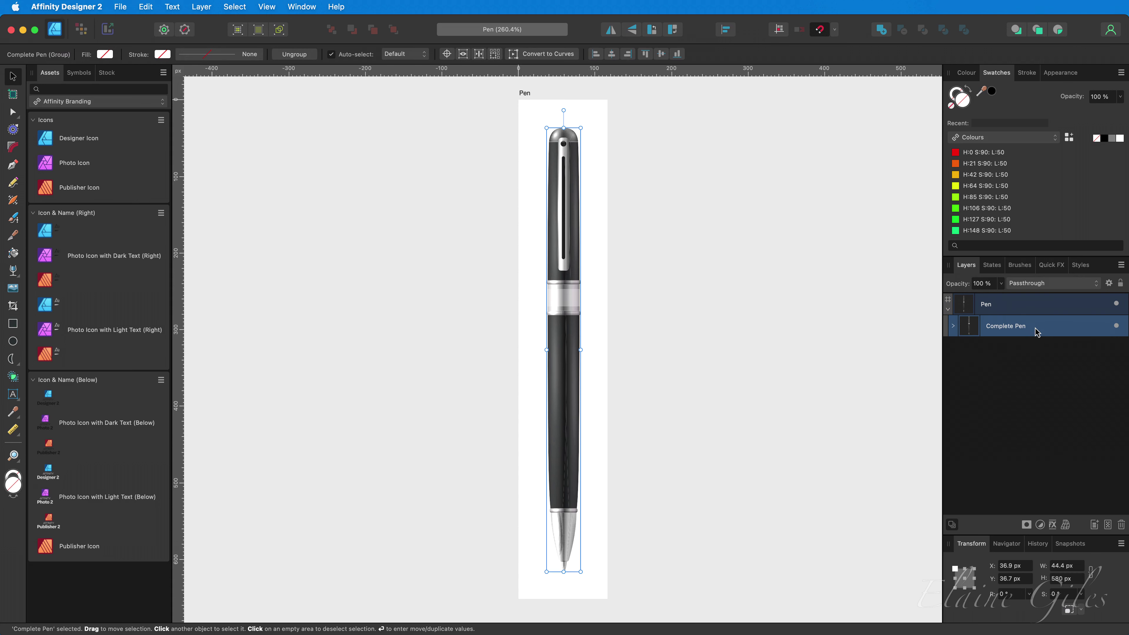
key(super+c)
key(super+Tab)
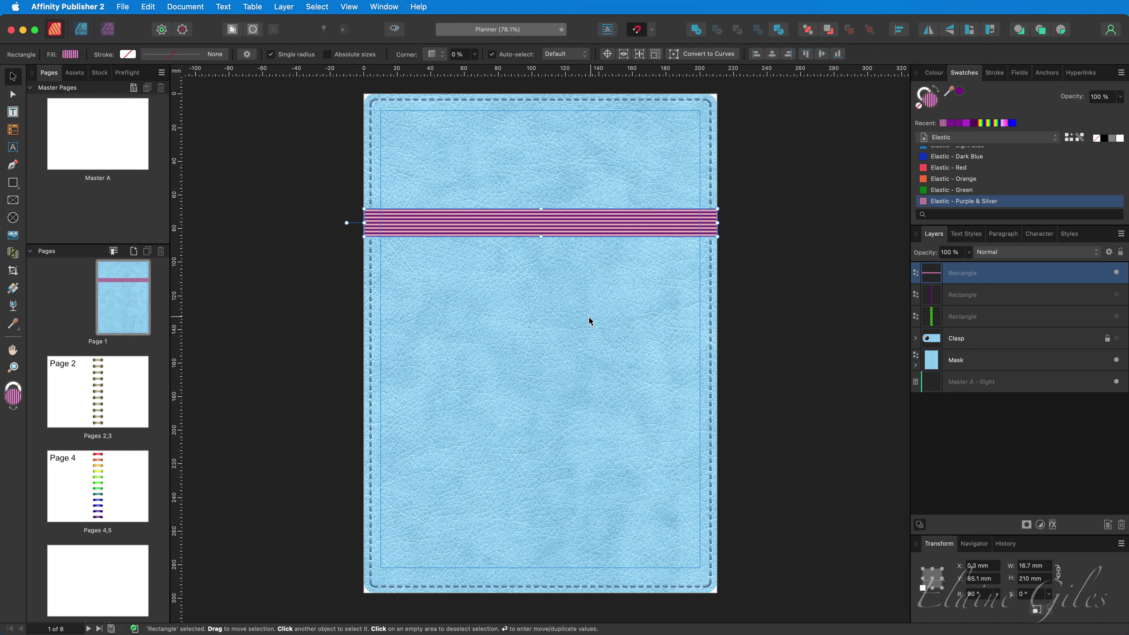
Paste the pen and position it upright on the cover's right side over the elastic.
key(super+d)
key(super+v)
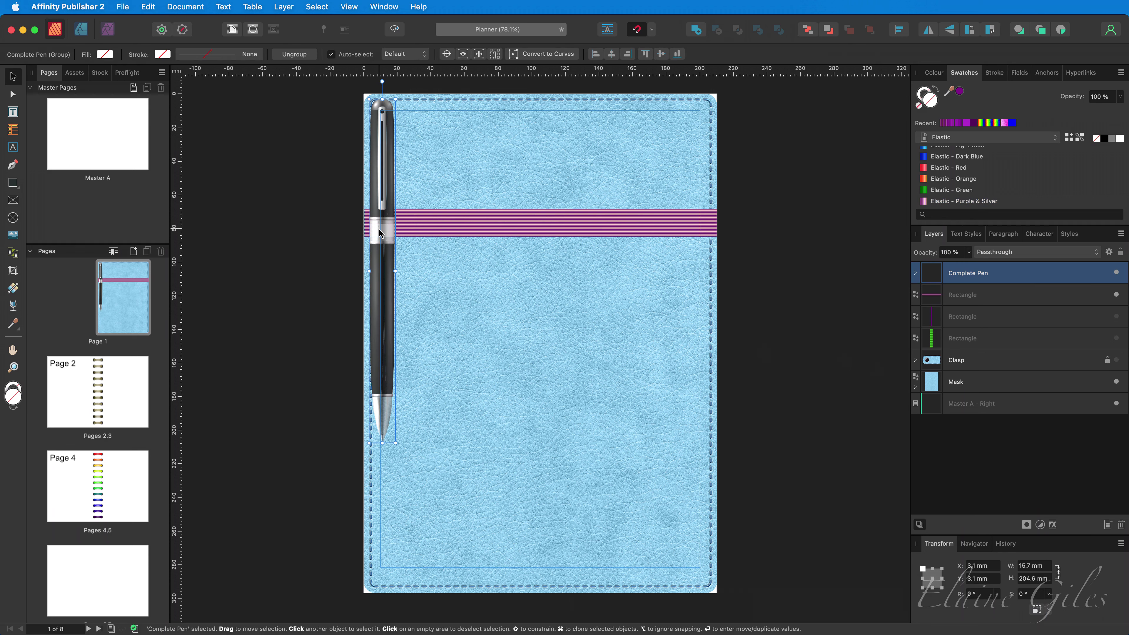
drag(388, 236, 655, 291)
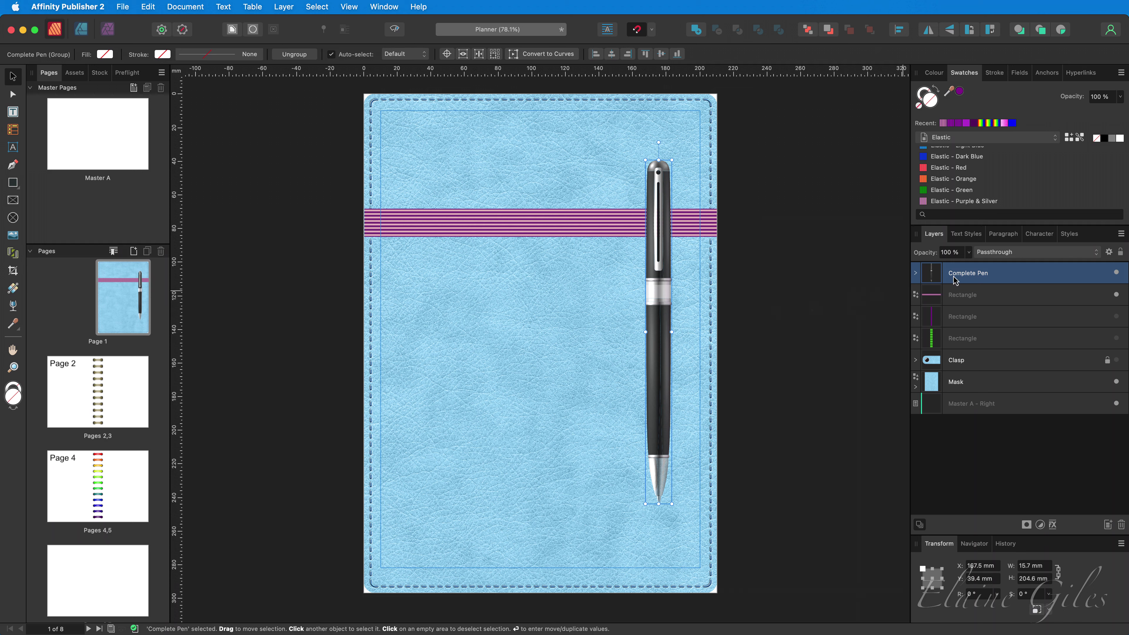
Move the striped Rectangle layer inside Complete Pen, between the Clip and Pen layers.
click(915, 273)
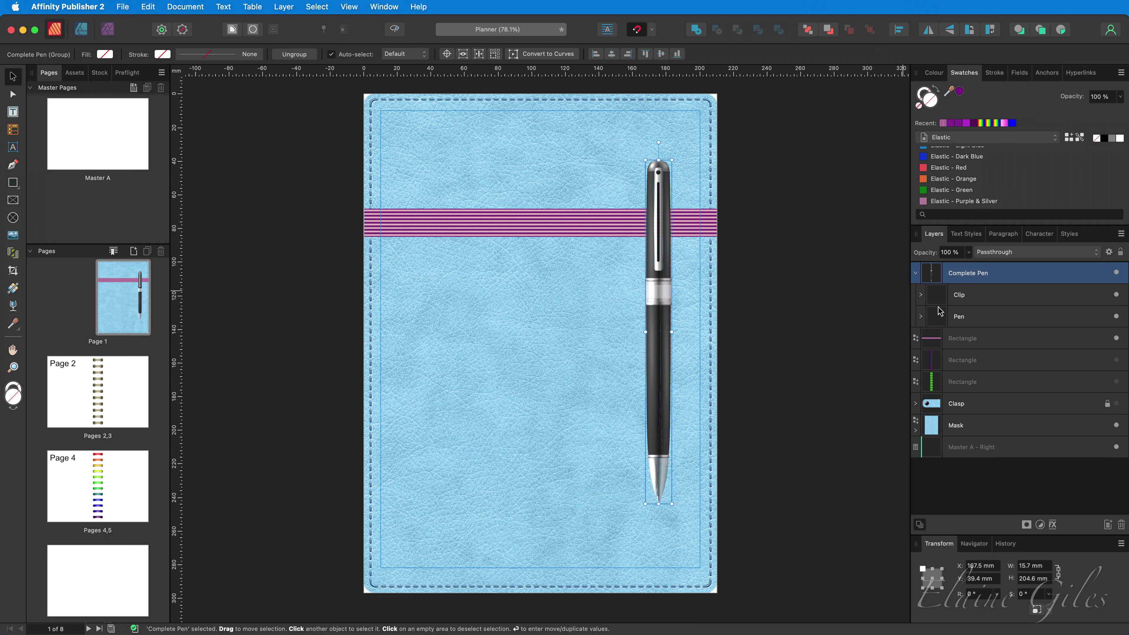
click(977, 321)
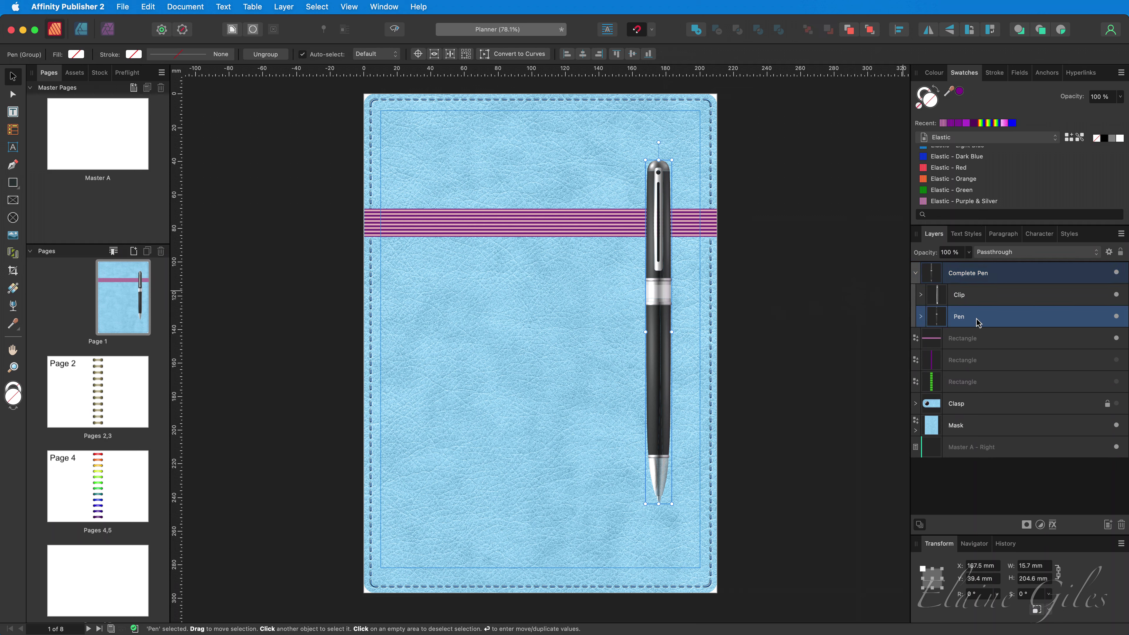
click(980, 302)
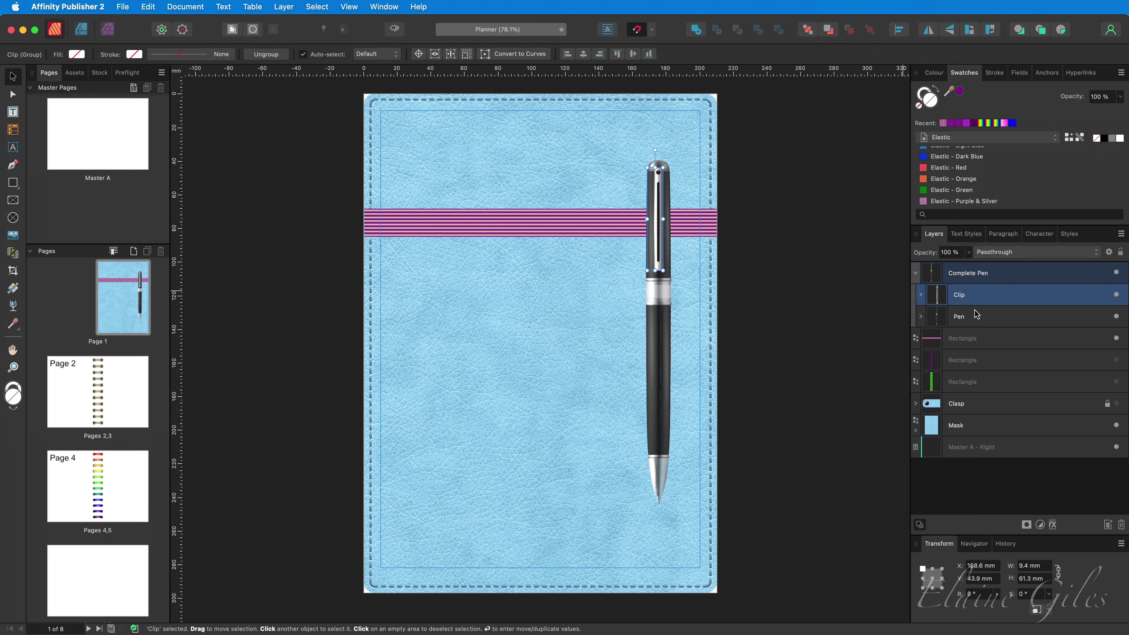
drag(976, 338, 976, 314)
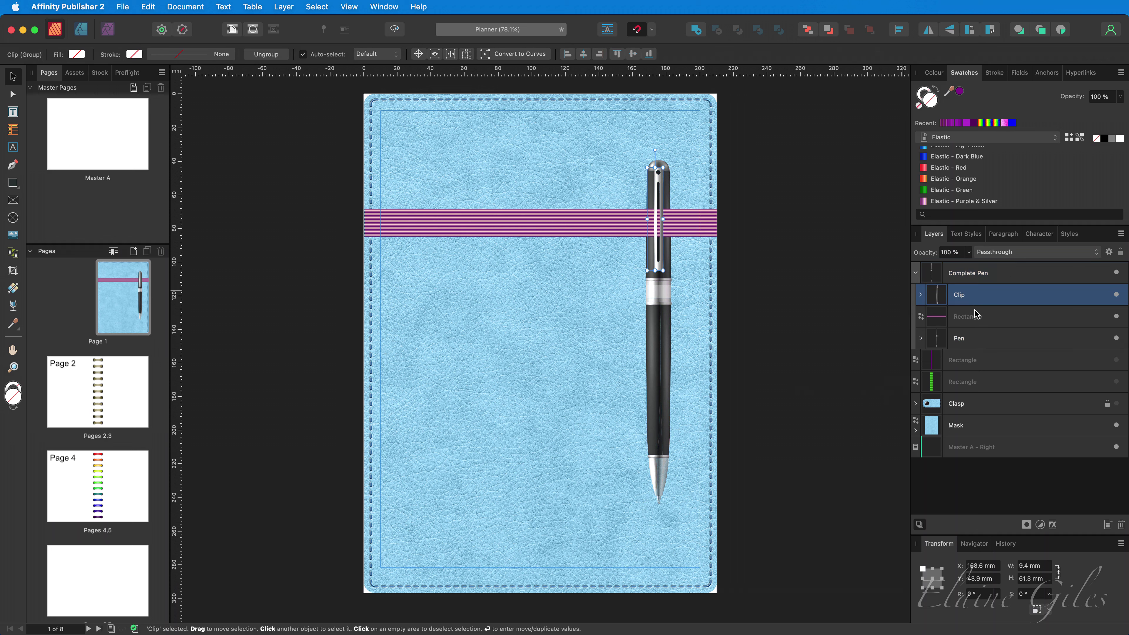
click(755, 338)
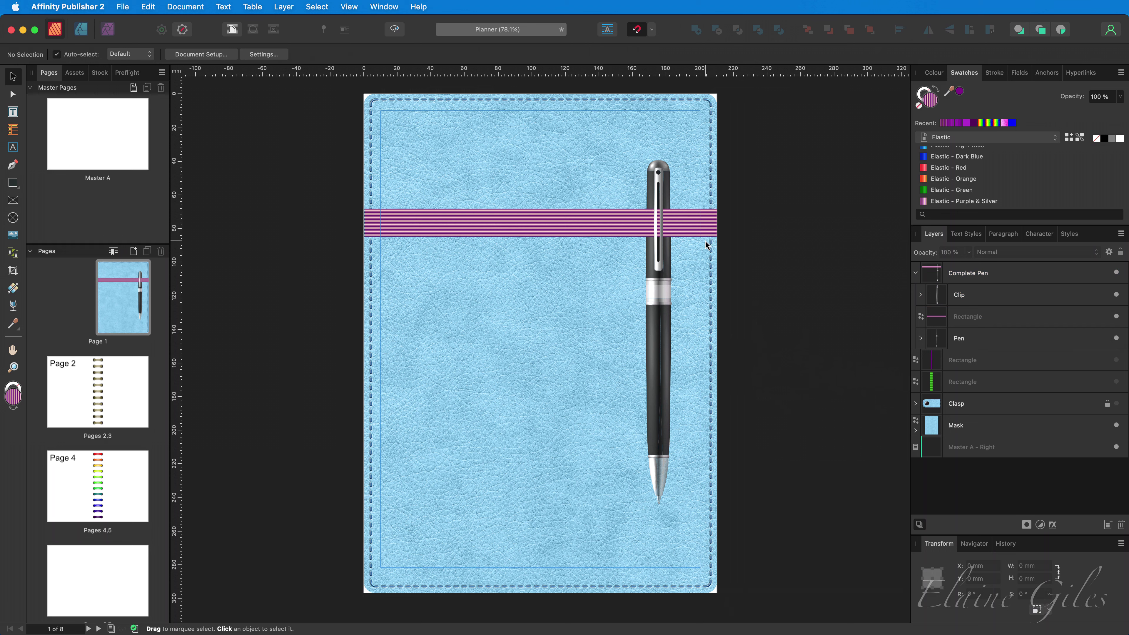
Apply a 28 px Outer Shadow to the pen's Clip and Pen layers.
click(1012, 302)
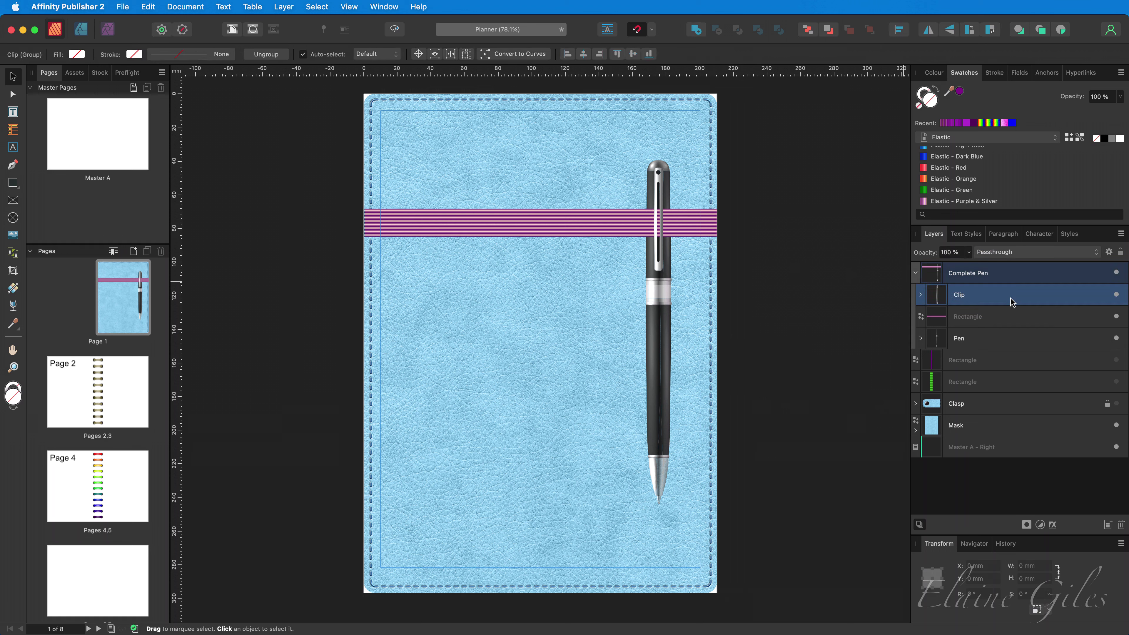
super+click(1008, 339)
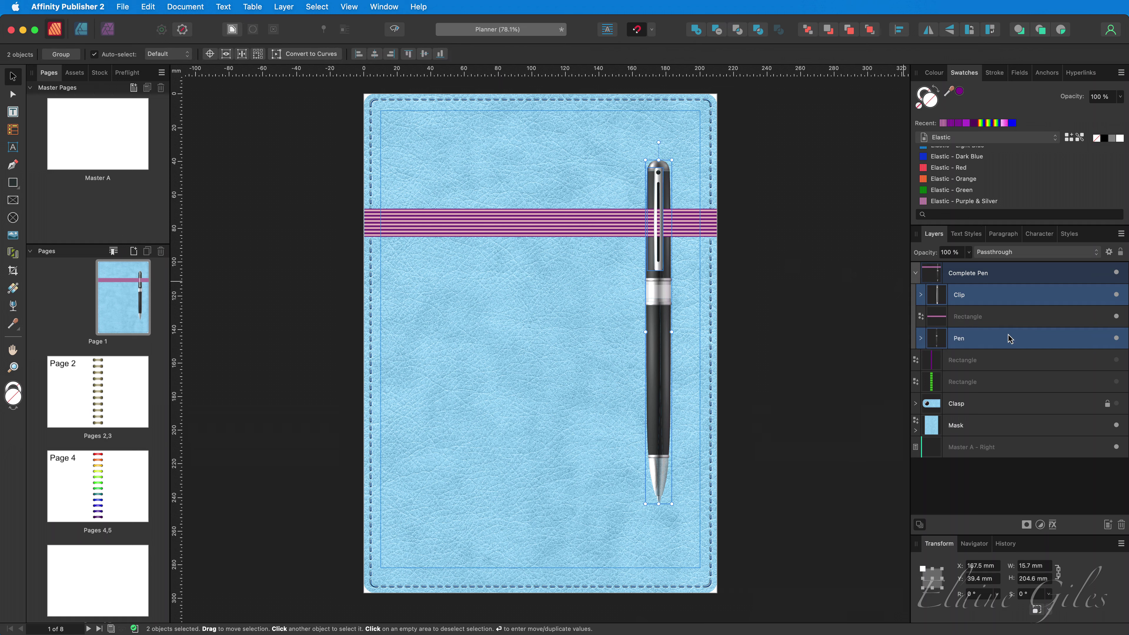
click(1053, 525)
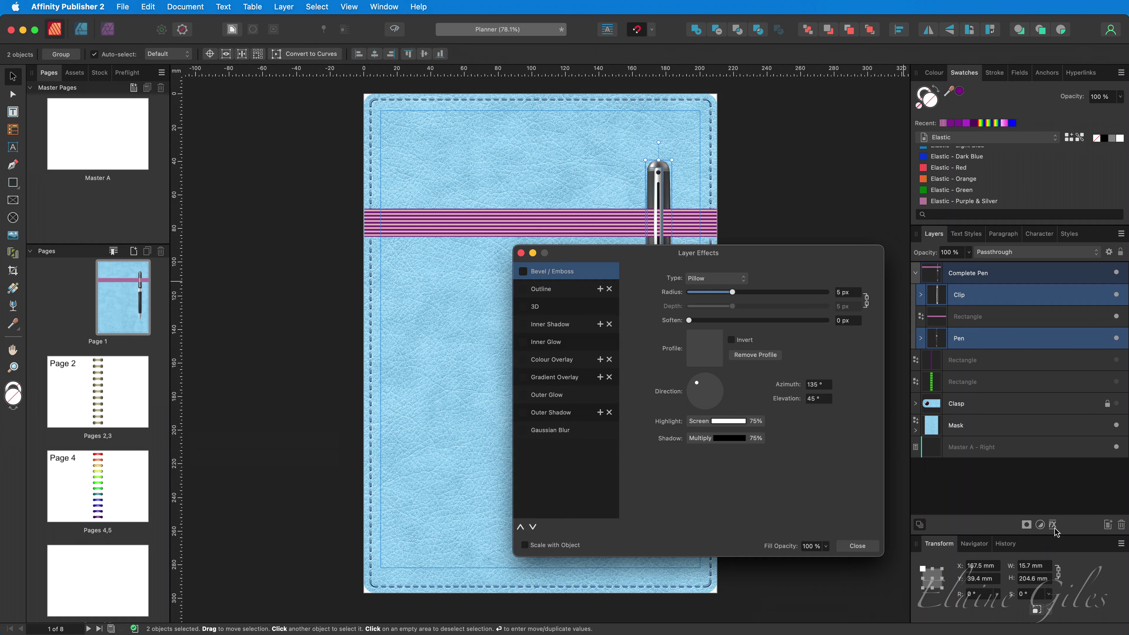
click(553, 413)
click(522, 412)
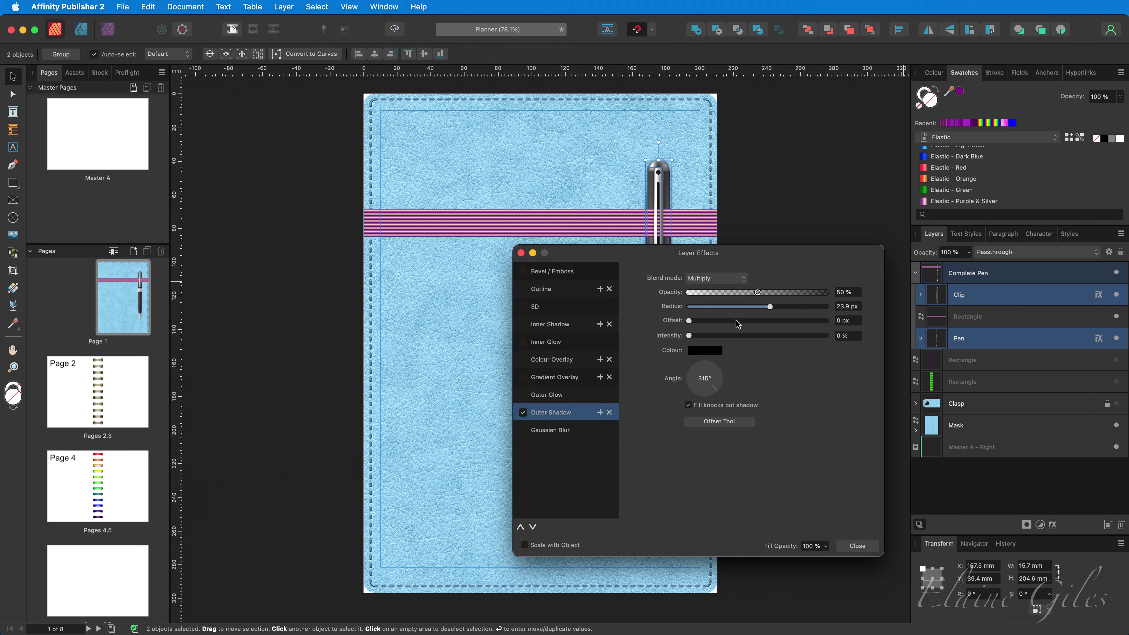
mouse_move(772, 310)
mouse_down()
mouse_move(790, 309)
mouse_move(772, 309)
mouse_up()
click(846, 307)
text(28)
key(Return)
click(857, 546)
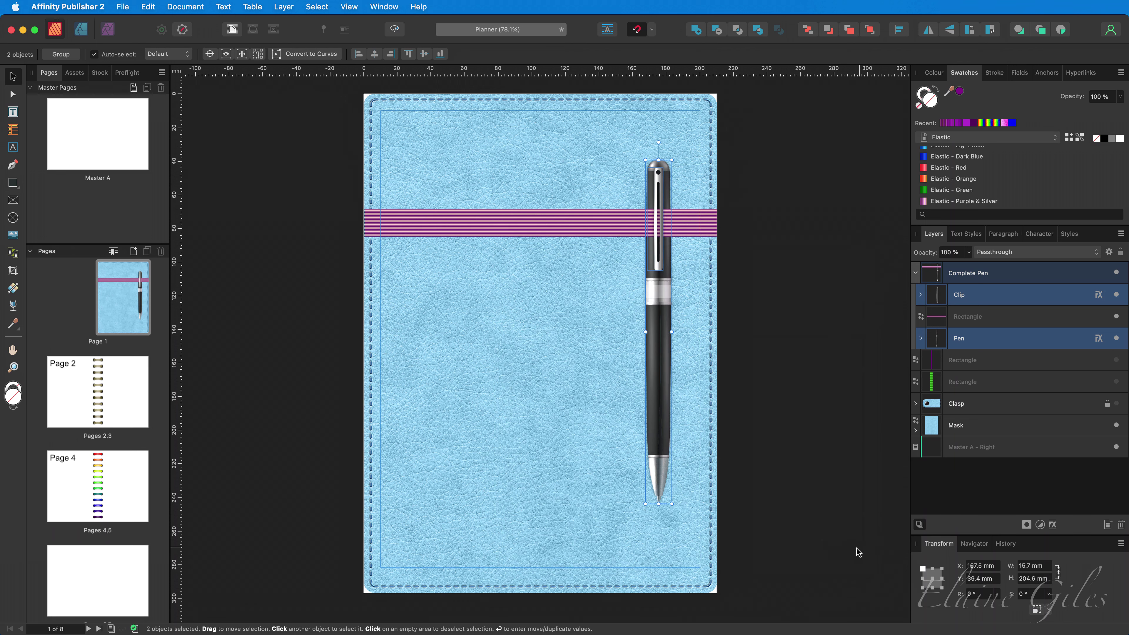
key(Escape)
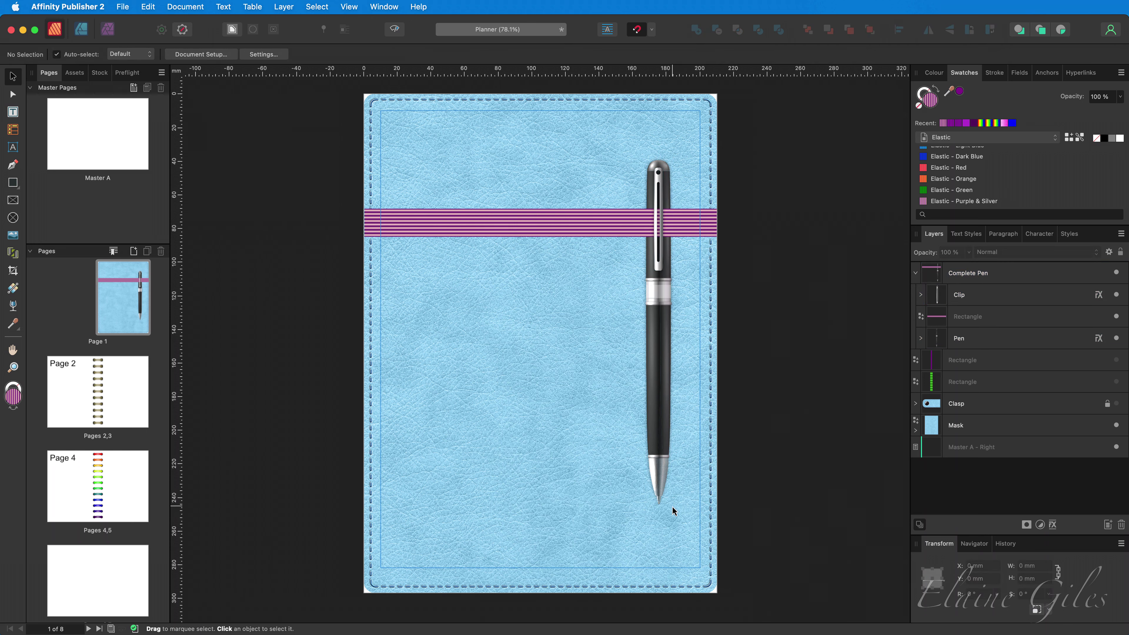
scroll(666, 501, up, 3)
scroll(666, 501, up, 4)
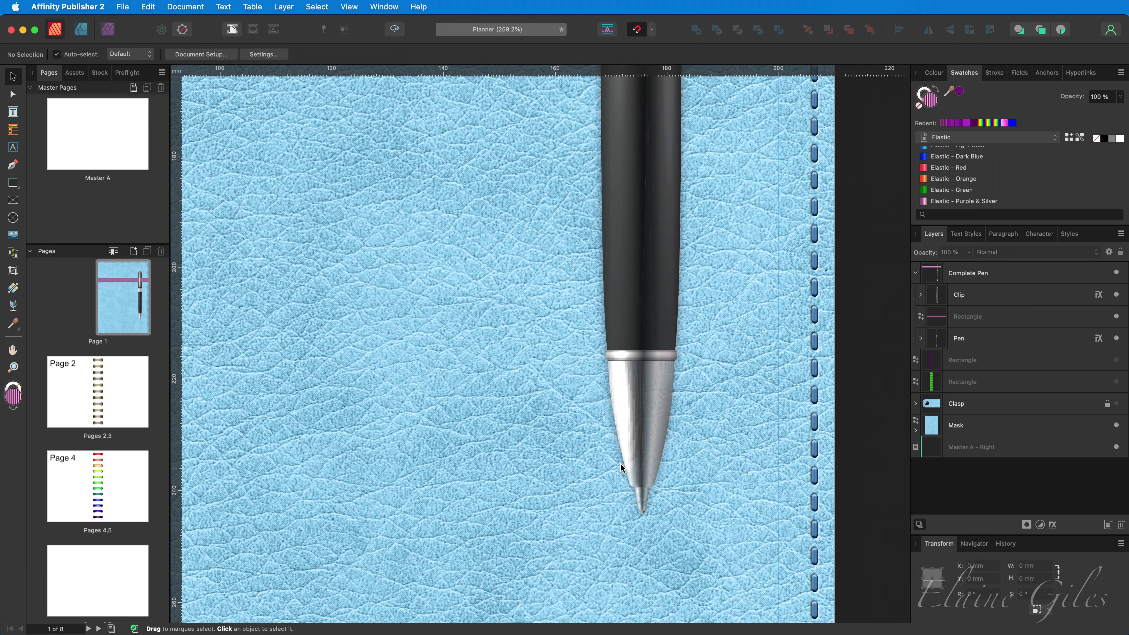
scroll(619, 362, up, 10)
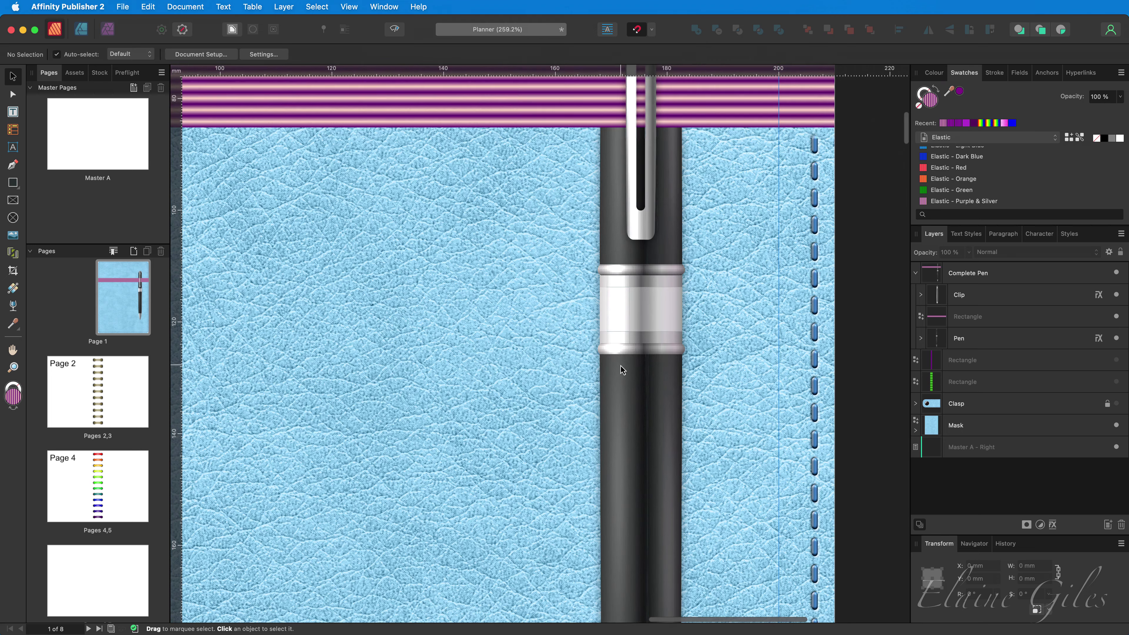
scroll(620, 367, up, 4)
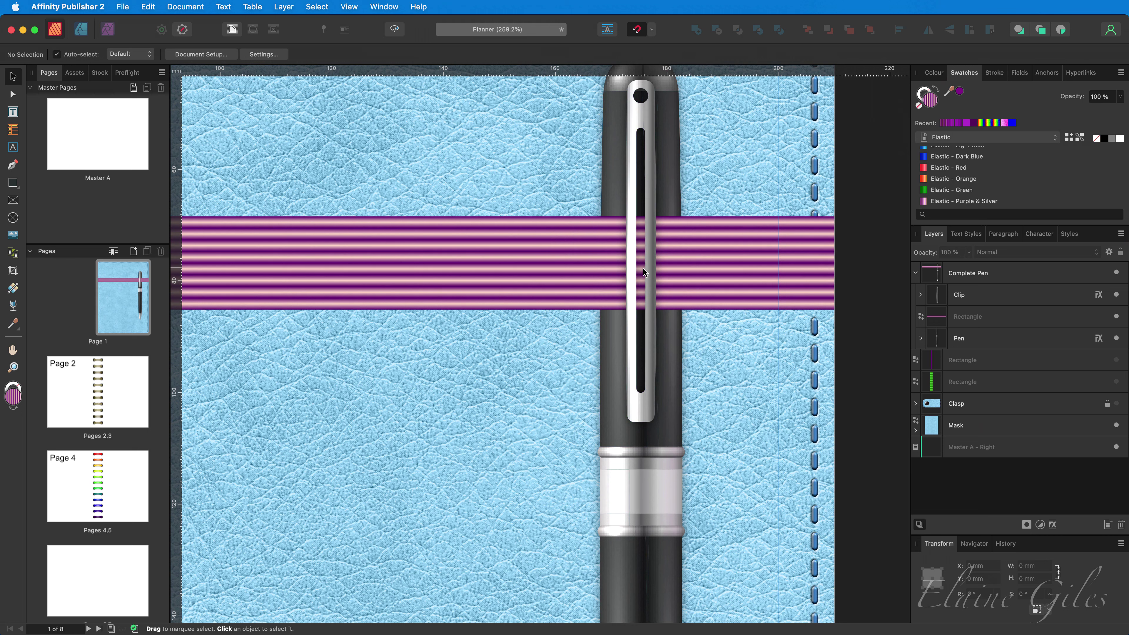
key(super+0)
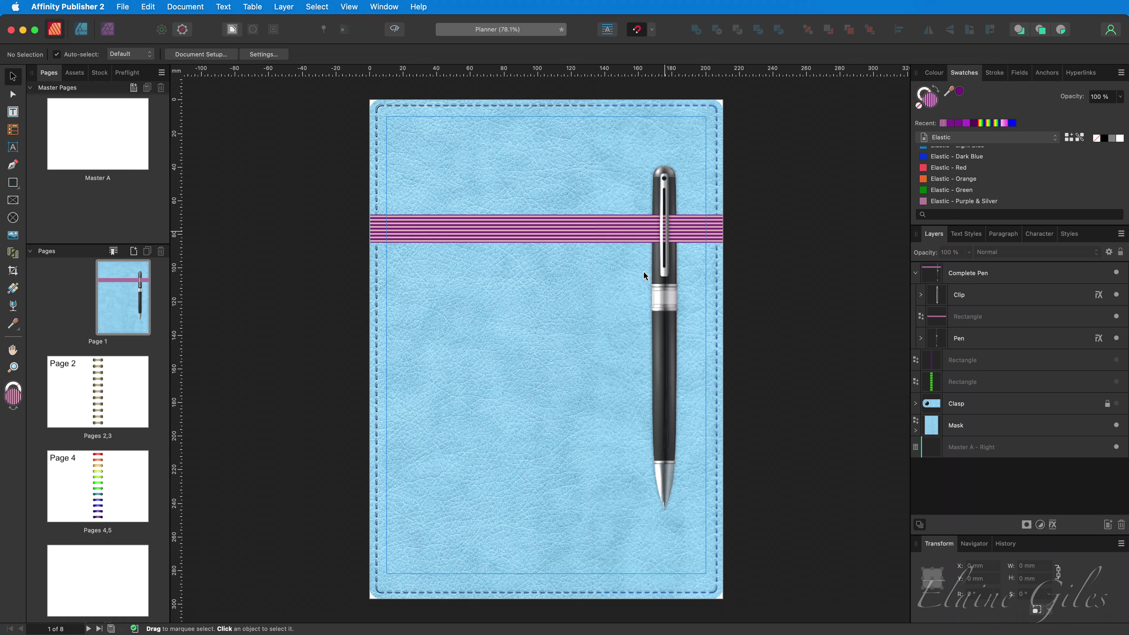